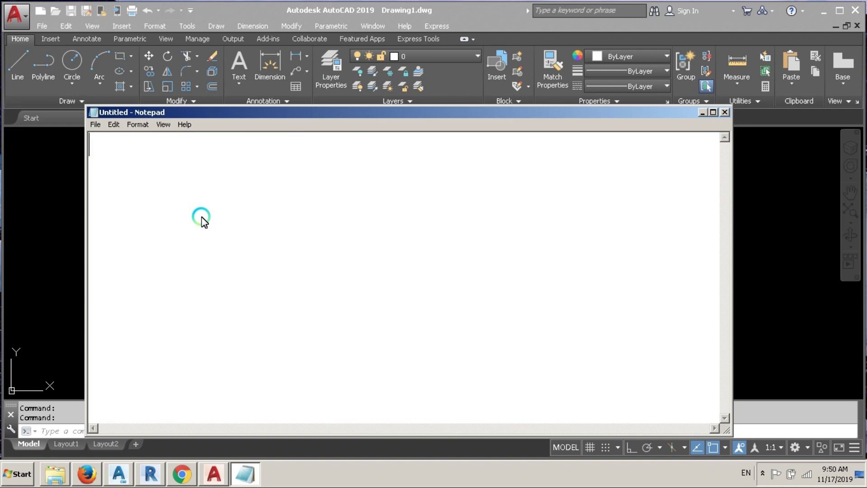
Step: Write the intro messages "SDRB MIXBLOG" and "TODAY I WILL SHOW YOU" one after the other in the note, erasing each
text(RB MIXBLOG)
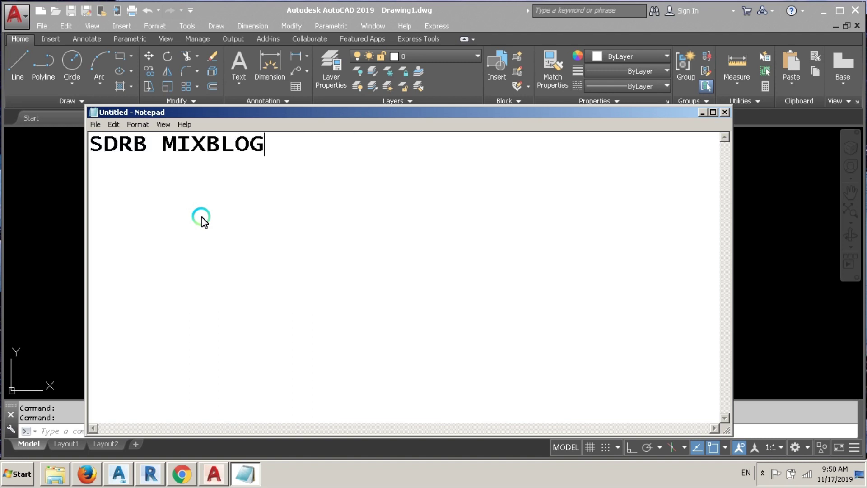
key(ctrl+a)
key(BackSpace)
text(TODAY I WILL SHOW YOU)
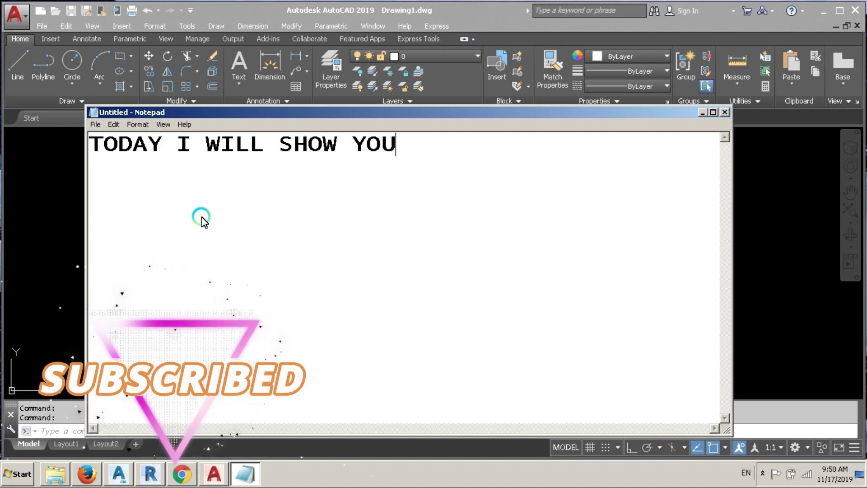
key(ctrl+a)
key(BackSpace)
Step: Write messages announcing how to export finish level points "FROM EXCEL TO AUTOCAD" in the note and erase them
text(HOW TO)
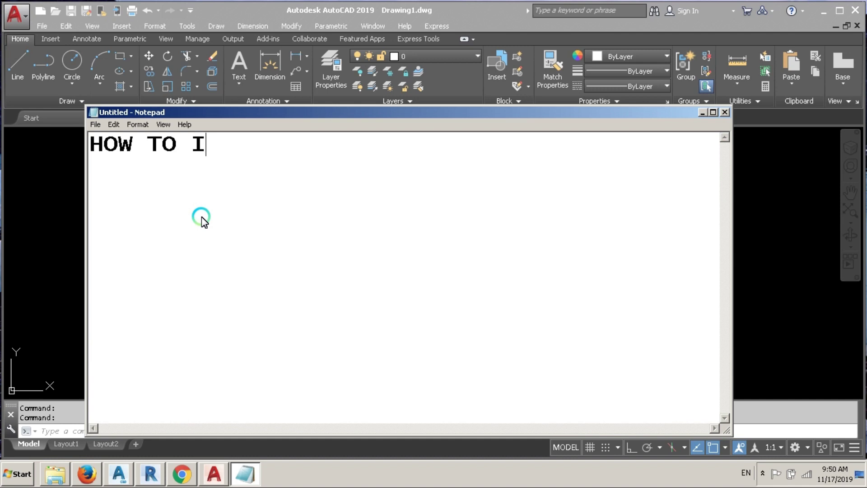
text( EXPORT)
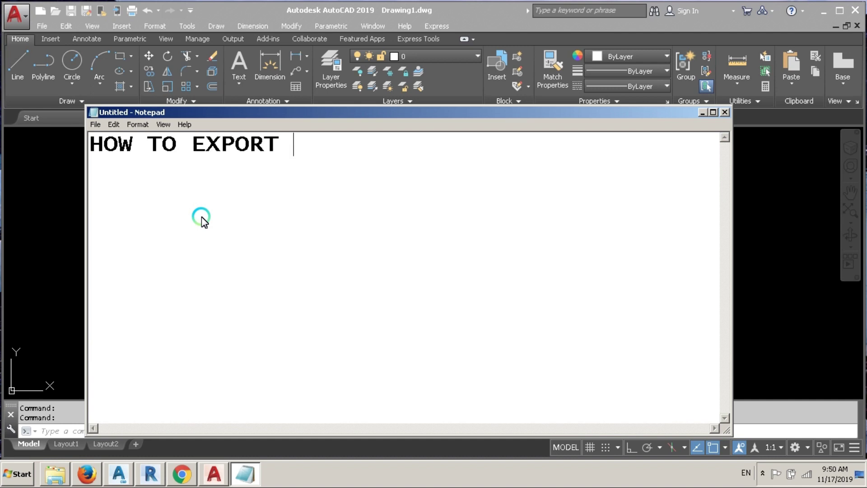
text( FINISH)
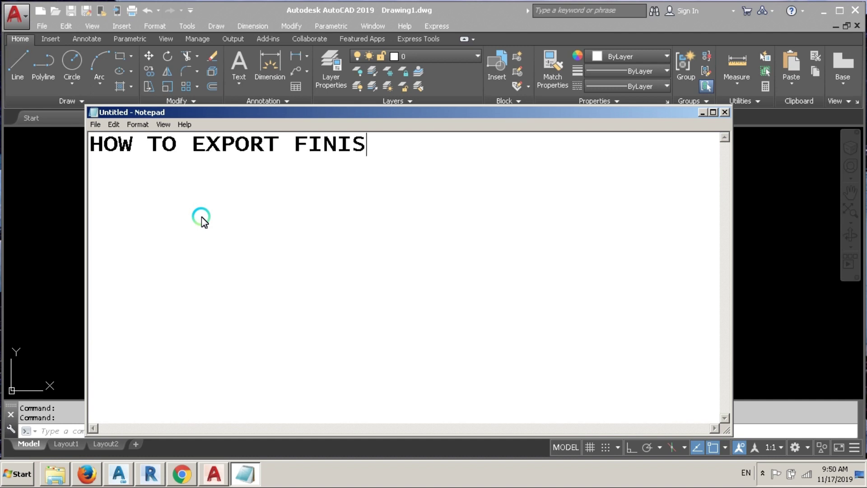
text( LEVEL)
text( POIN)
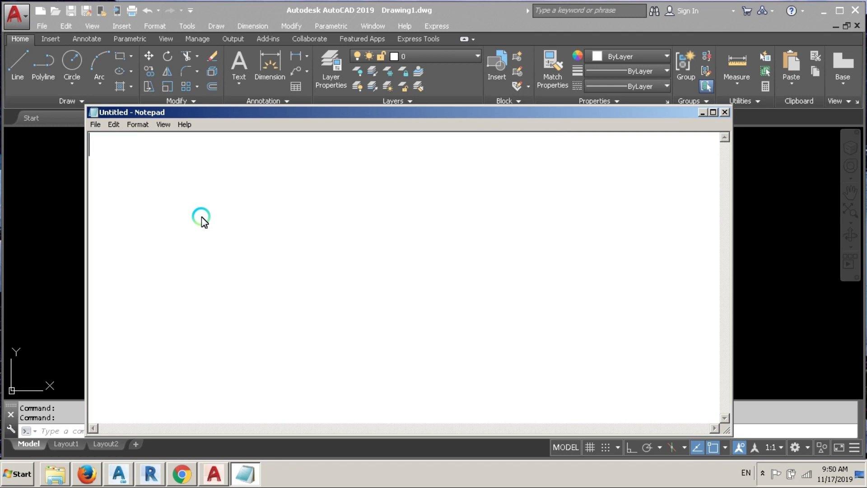
text(FROM EXCEL TO AUTOCAD)
key(ctrl+a)
key(BackSpace)
Step: Write "BUT 1ST CLICK SUBSCRIPTION BUTTON" in the note and erase it
text(BUT 1ST CLICK)
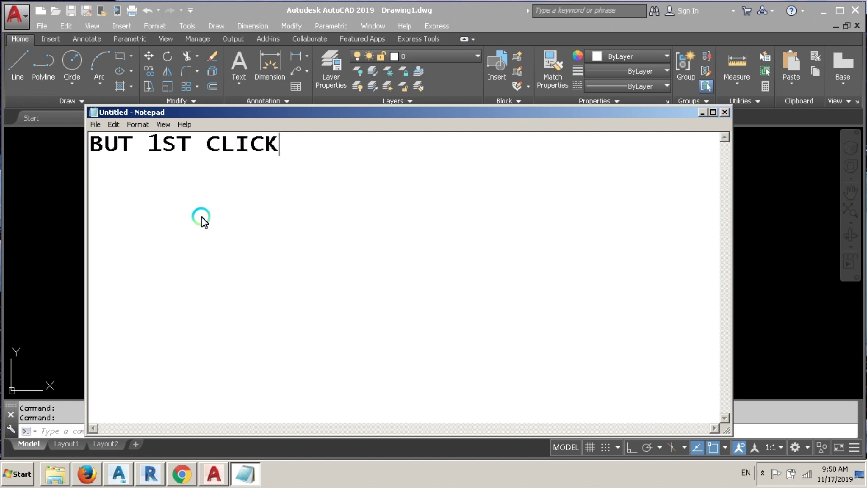
text( SUBSCRI)
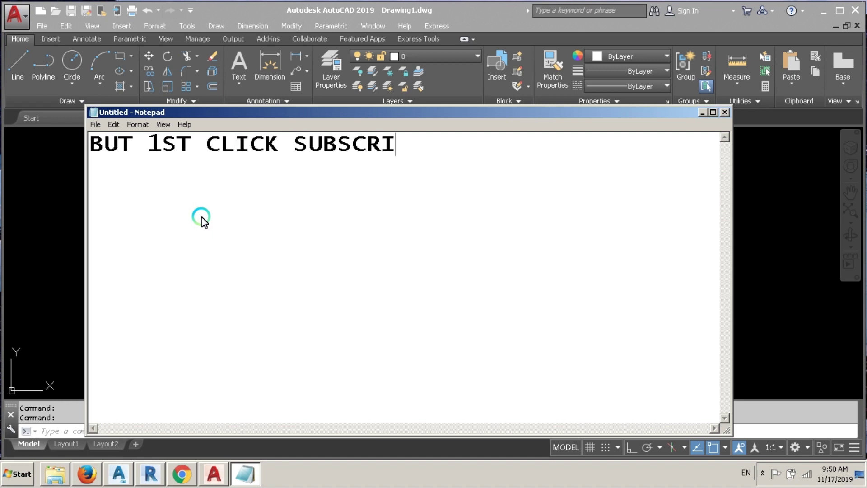
text(PTION BUTTON)
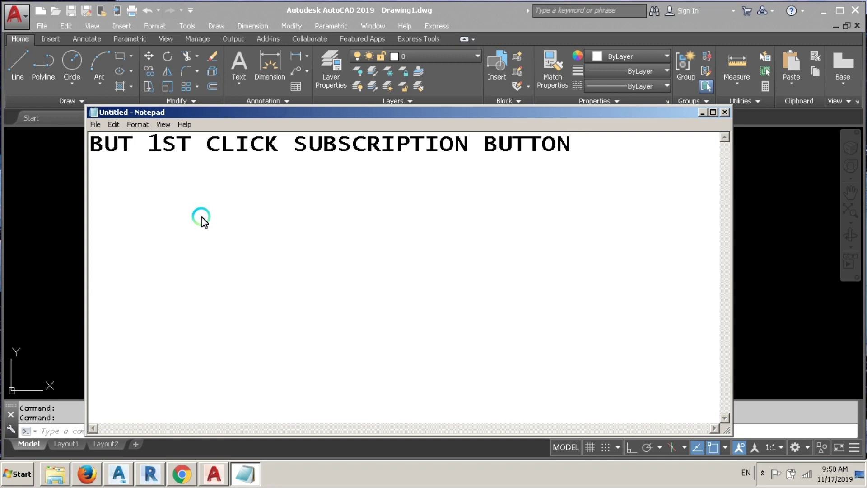
key(ctrl+a)
key(BackSpace)
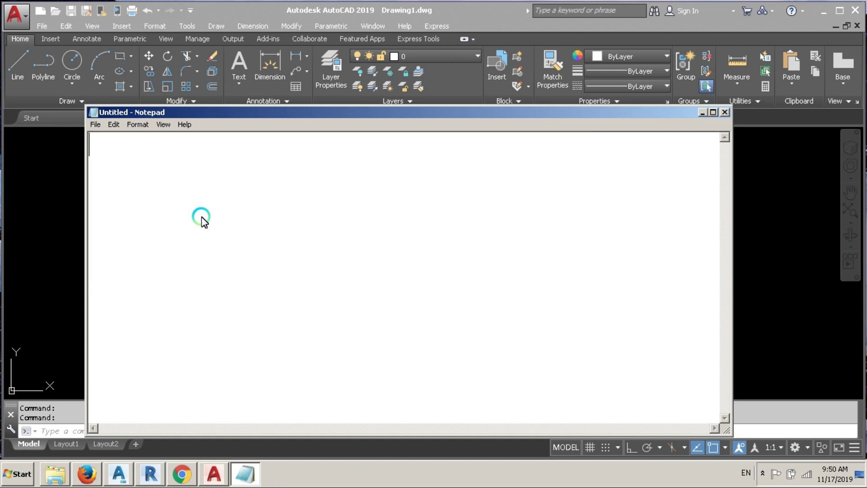
Step: Write "AND CLICK NOTIFICATION BELL" in the note and erase it
text(AND)
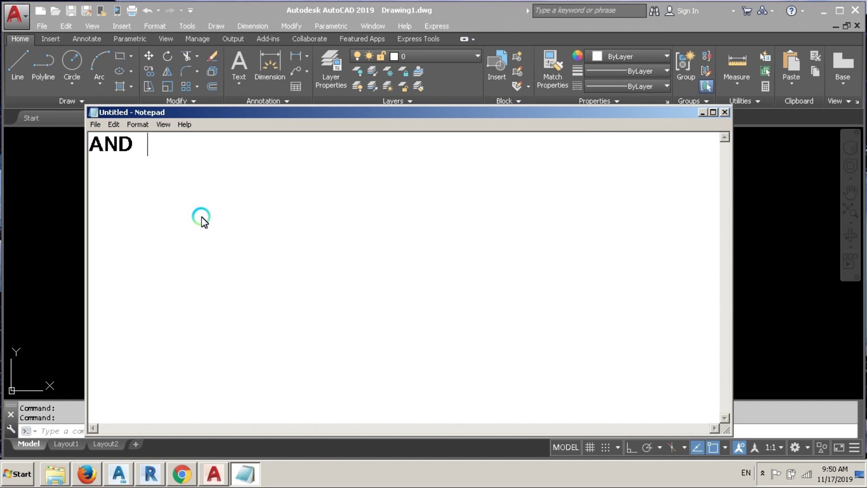
text( CLICK NOTI)
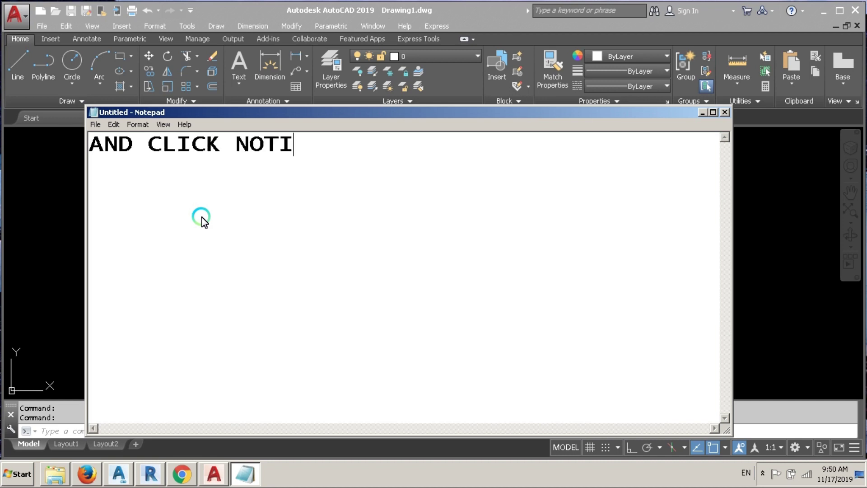
text(FICATION BELL)
key(ctrl+a)
key(BackSpace)
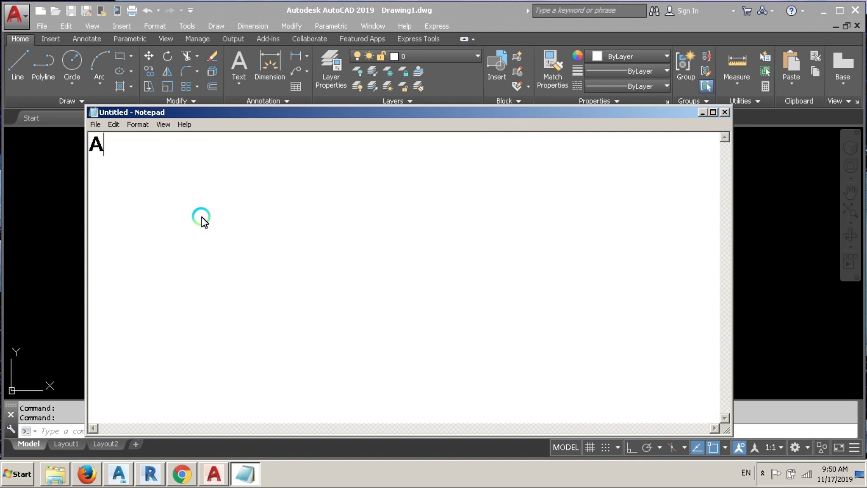
Step: Write "AND PLEASE LIKE AND SHARE ALSO" and "LET START NOW" one after the other in the note, erasing each
text(AND PLEASE L)
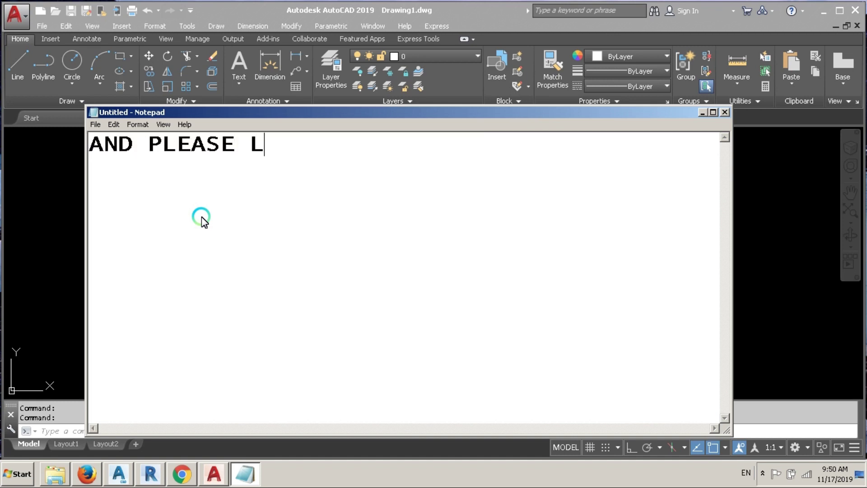
text(IKE AND SHARE ALSO)
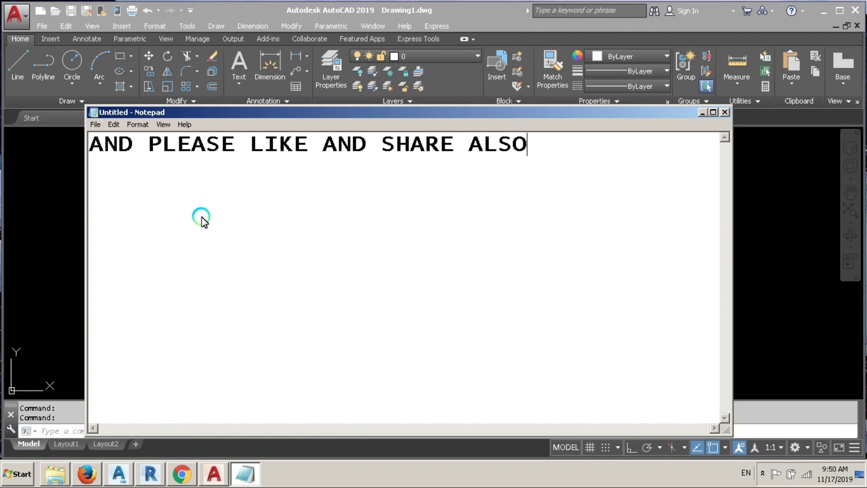
key(ctrl+a)
key(BackSpace)
text(LET START NOW)
key(ctrl+a)
key(BackSpace)
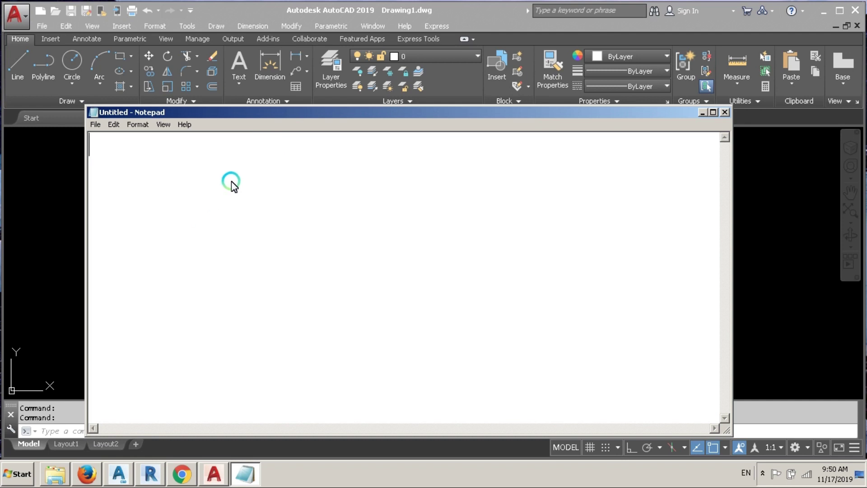
Step: Minimize the Notepad and AutoCAD windows to reveal the desktop
click(704, 115)
click(341, 312)
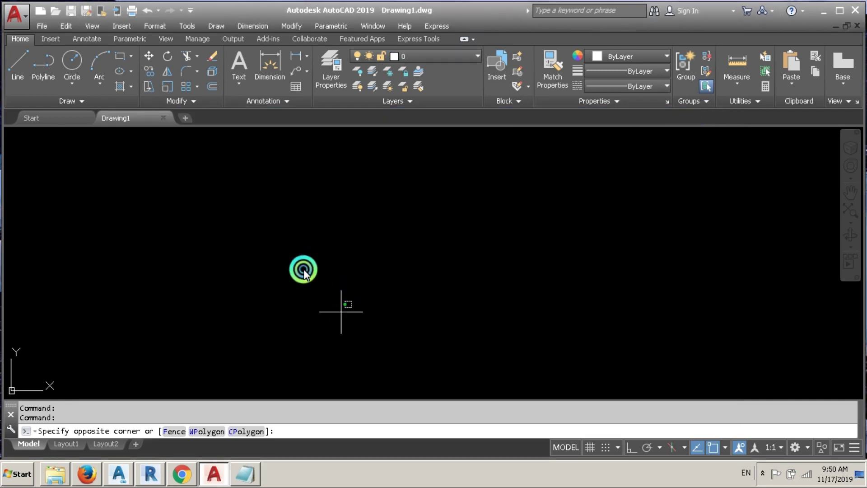
click(302, 269)
click(246, 470)
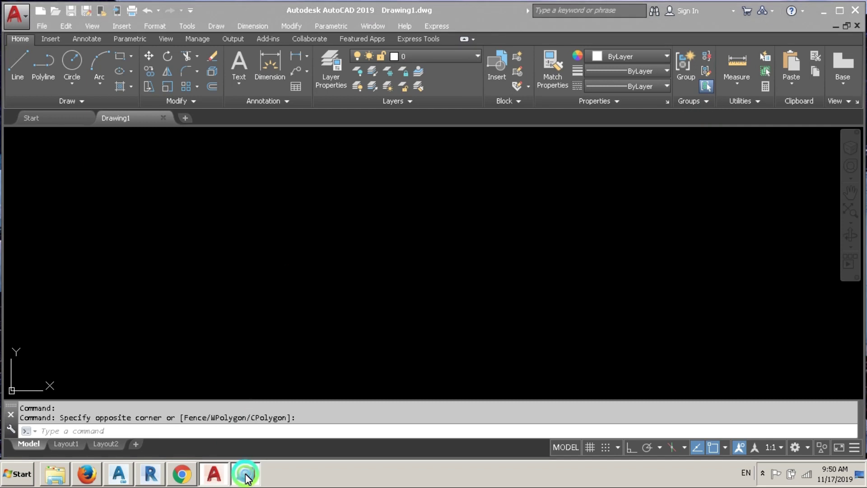
click(819, 10)
click(820, 11)
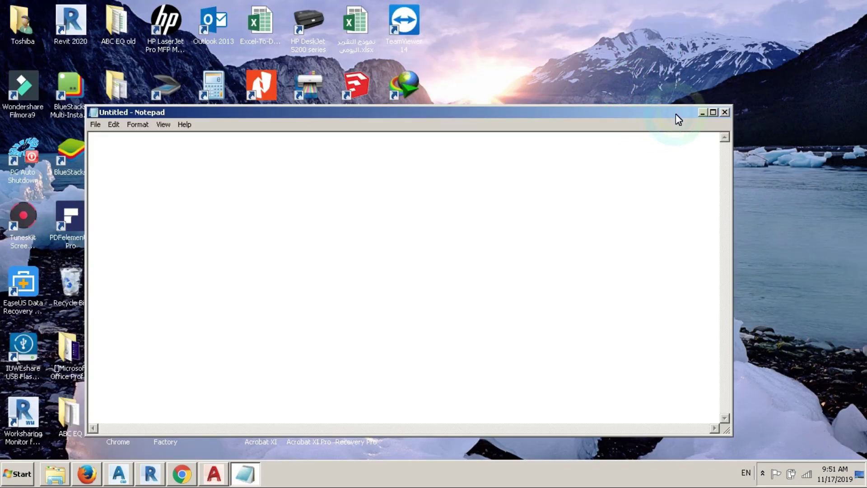
click(701, 112)
Step: Open the VILLA FGL survey points CSV file from the desktop in Excel
right_click(481, 278)
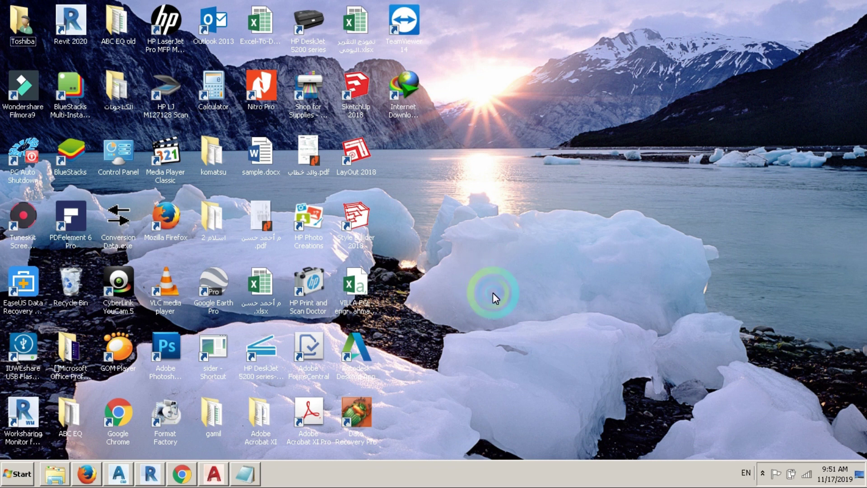
click(505, 115)
click(364, 283)
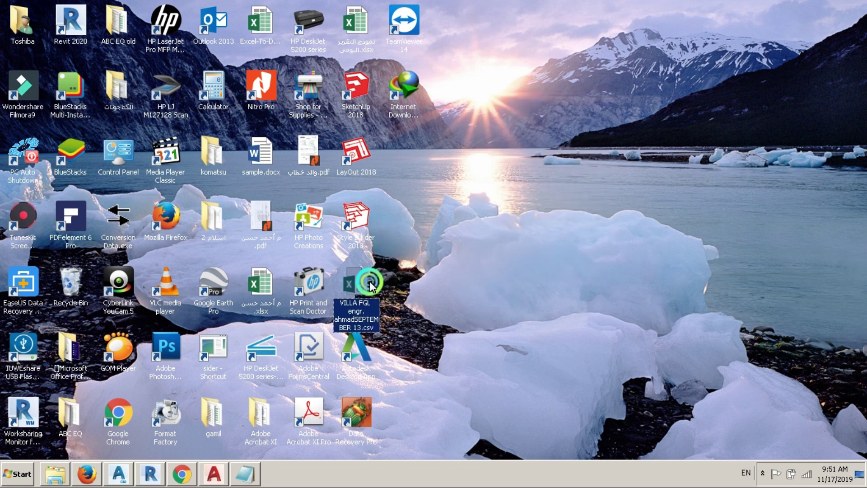
right_click(459, 343)
click(515, 156)
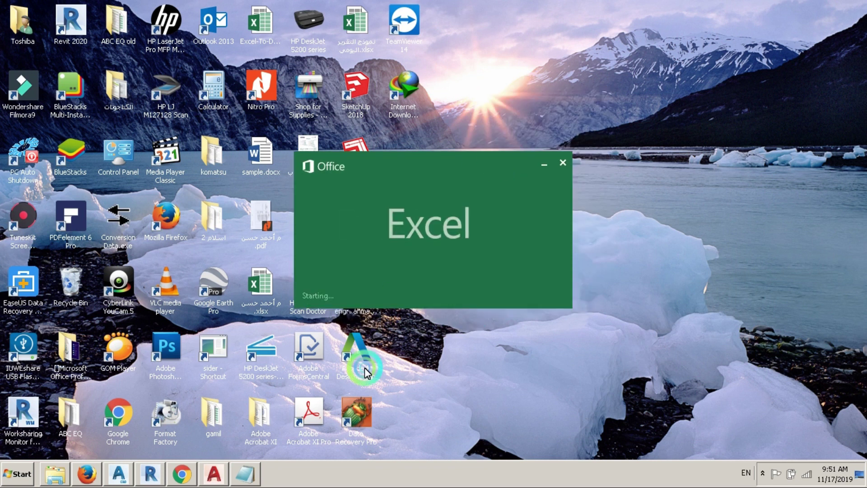
click(213, 475)
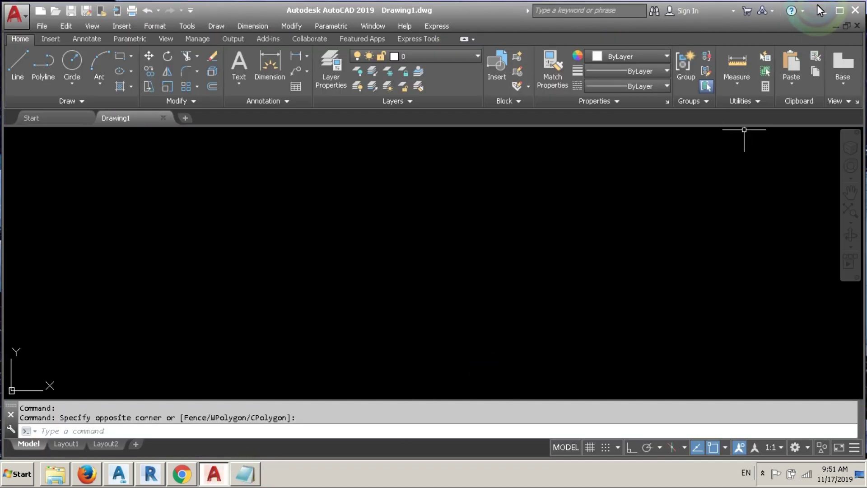
click(839, 11)
Step: Switch to Notepad, write "FIRST GO TO YOUR EXCEL DATA" in the empty note and erase it
click(248, 478)
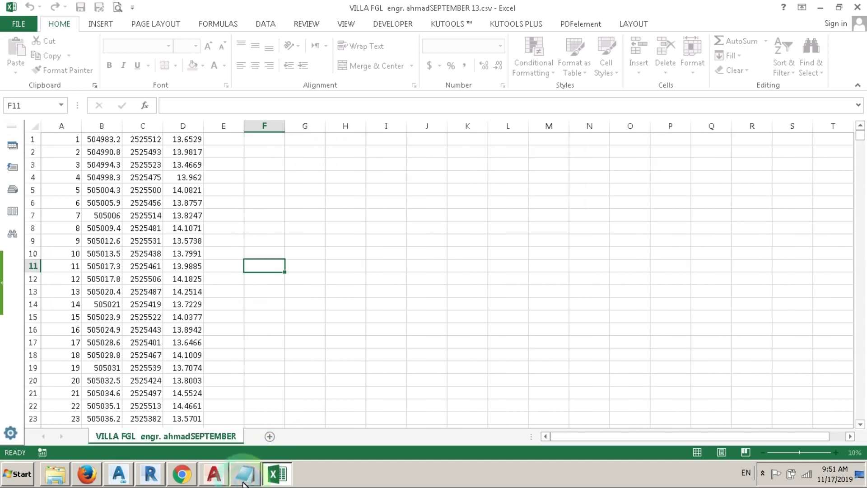
click(246, 474)
click(242, 182)
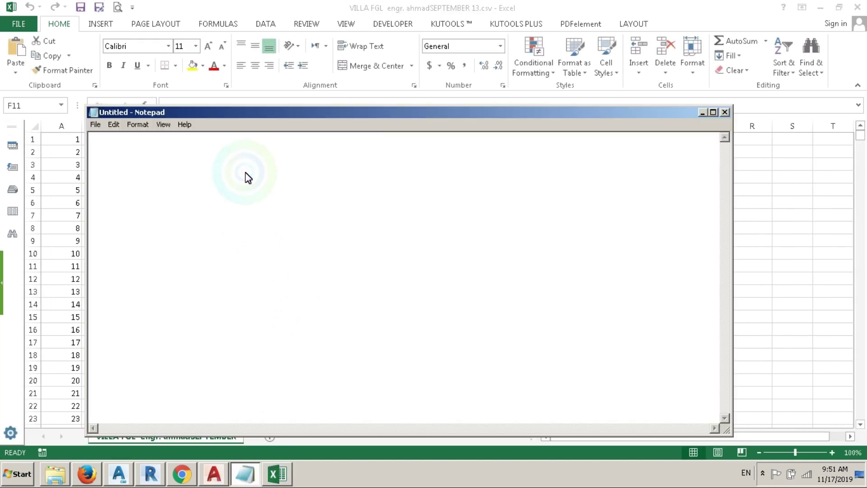
text(FIRST)
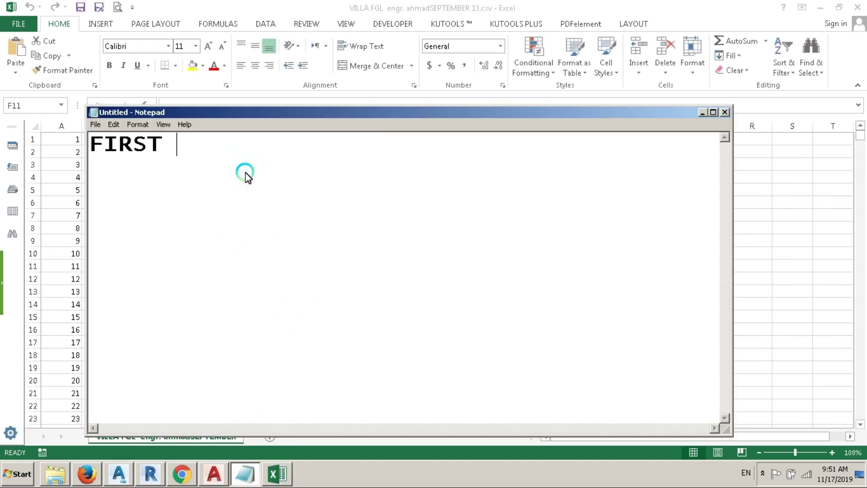
text( GO TO YOUR EXCEL F)
key(BackSpace)
text(DATA)
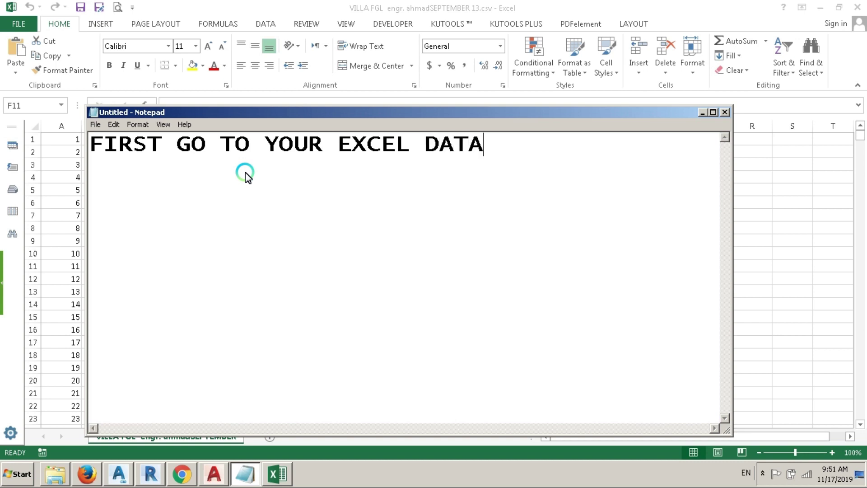
key(ctrl+a)
key(BackSpace)
Step: Write a message in the note telling viewers to search for the CONCATENATE function and erase it
text(A)
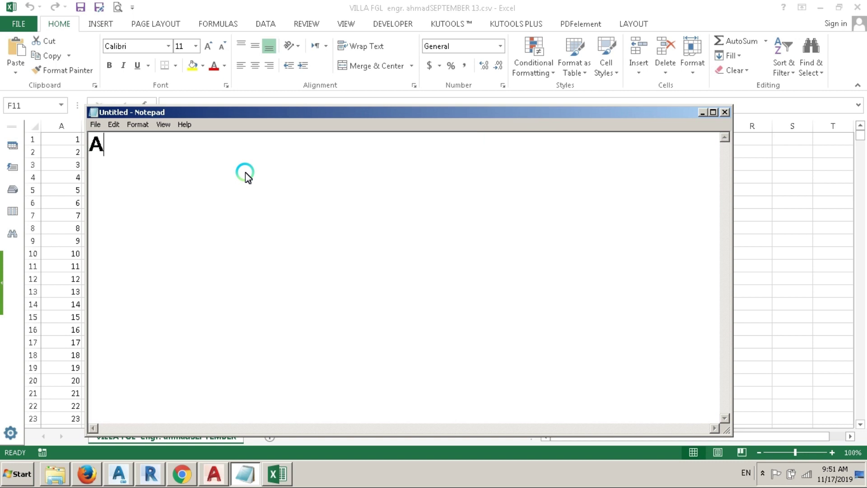
text(ND SEARCH )
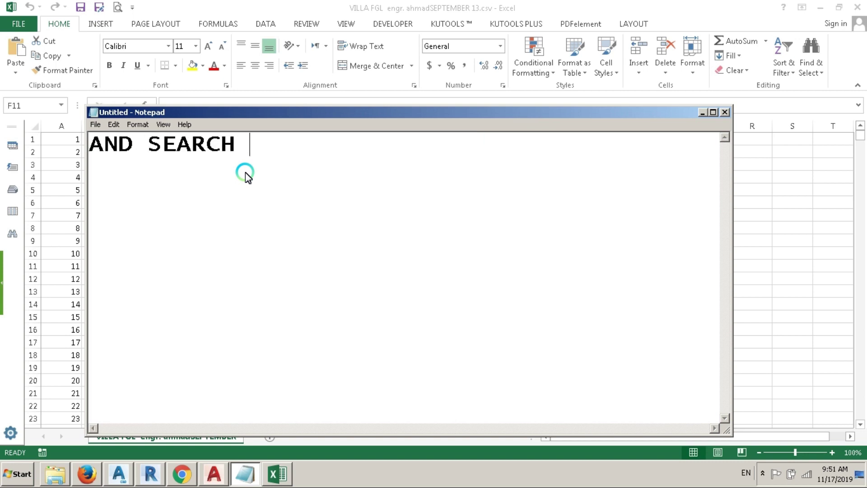
text(FOR CONCATENAT)
key(ctrl+a)
key(BackSpace)
Step: Return to the Excel sheet, insert the CONCATENATE function in cell E1 and activate its Text1 argument
click(4, 188)
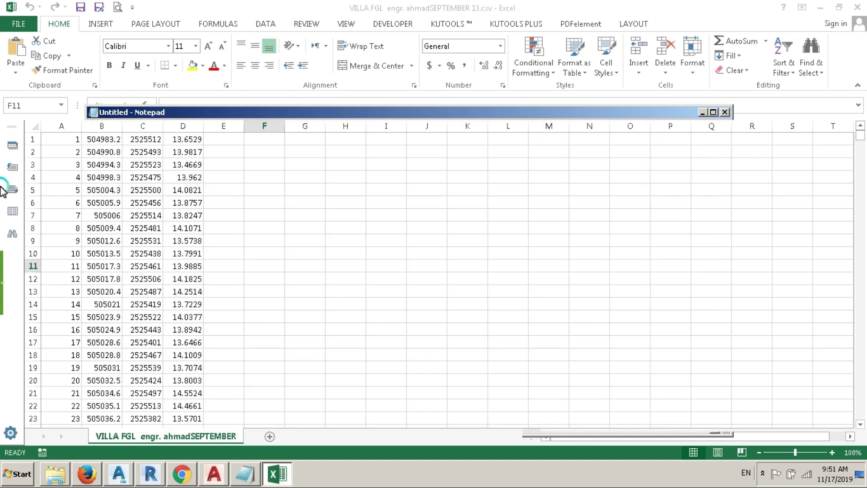
click(207, 138)
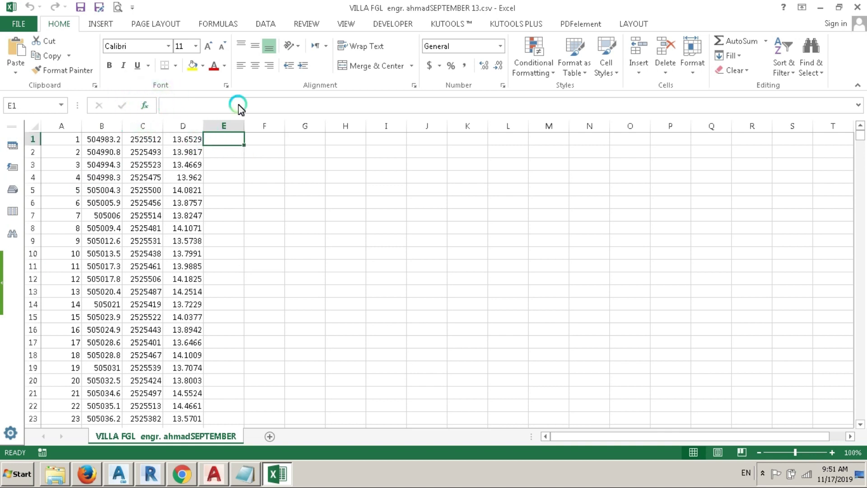
click(144, 106)
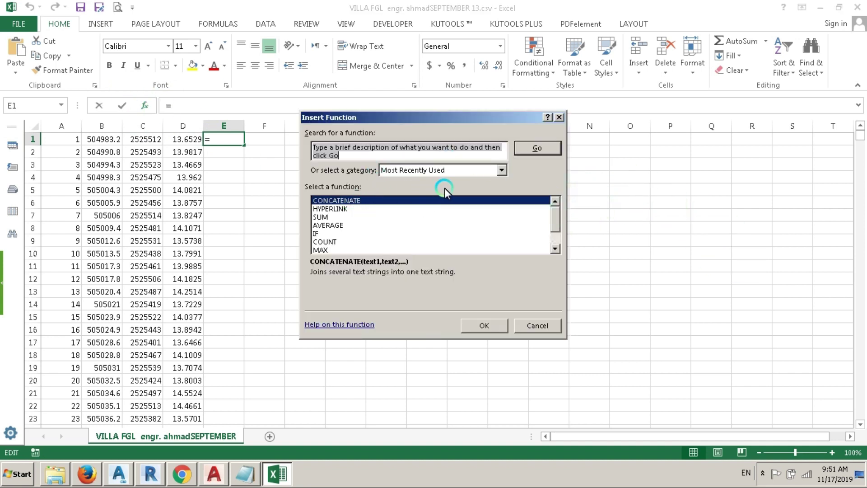
click(487, 171)
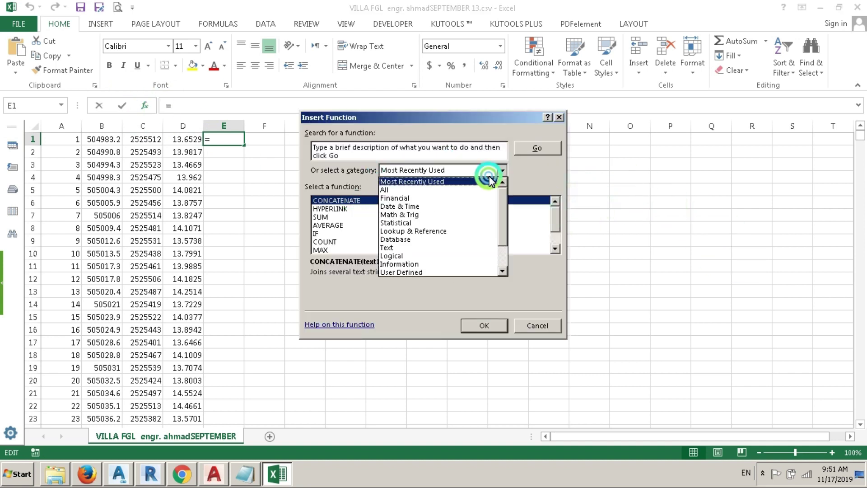
click(424, 181)
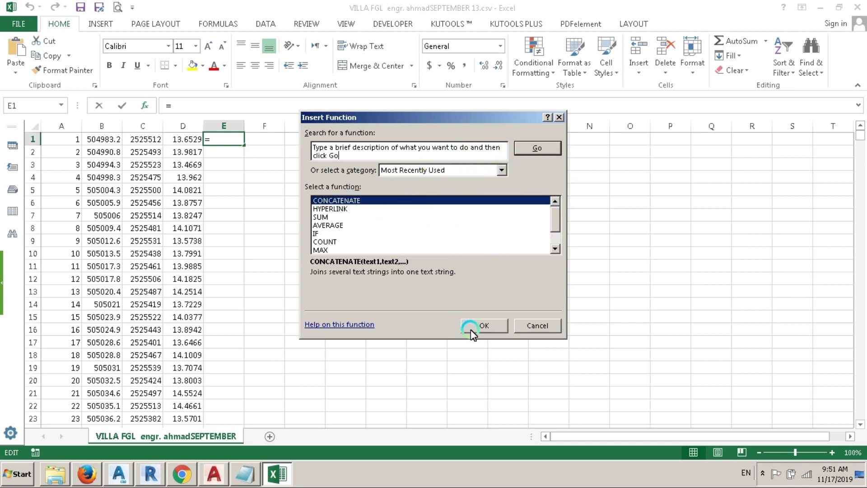
click(484, 326)
click(352, 157)
Step: Switch to Notepad, write "IN CONCATENATE" in the note and erase it
click(244, 474)
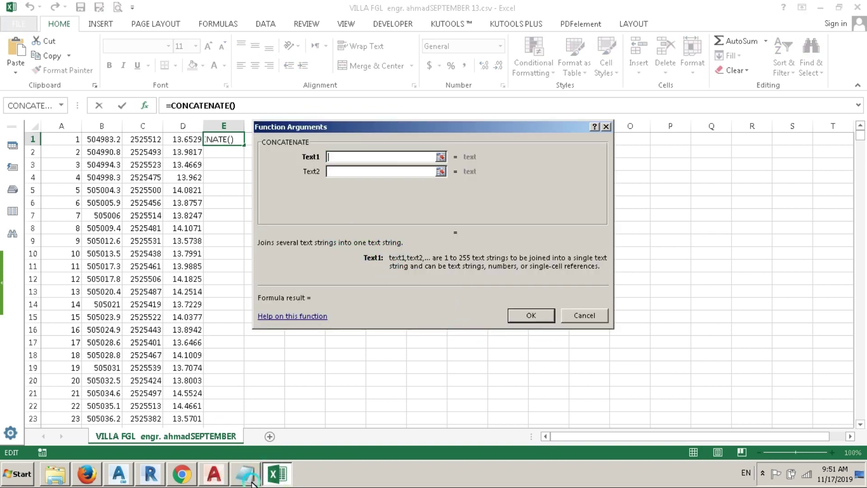
text(IN CON)
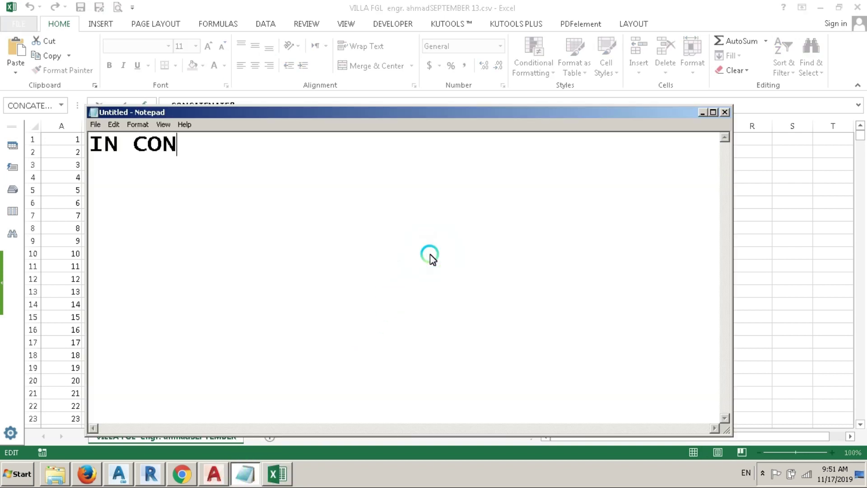
text(CATENATE)
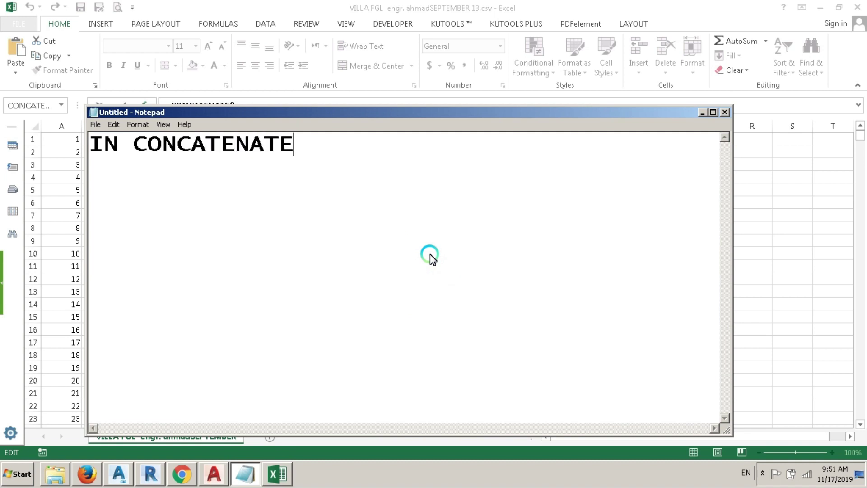
key(ctrl+a)
key(BackSpace)
Step: Write "TEXT -1 TYPE THIS" in the Notepad note and erase it
key(alt+Tab)
key(alt+Tab)
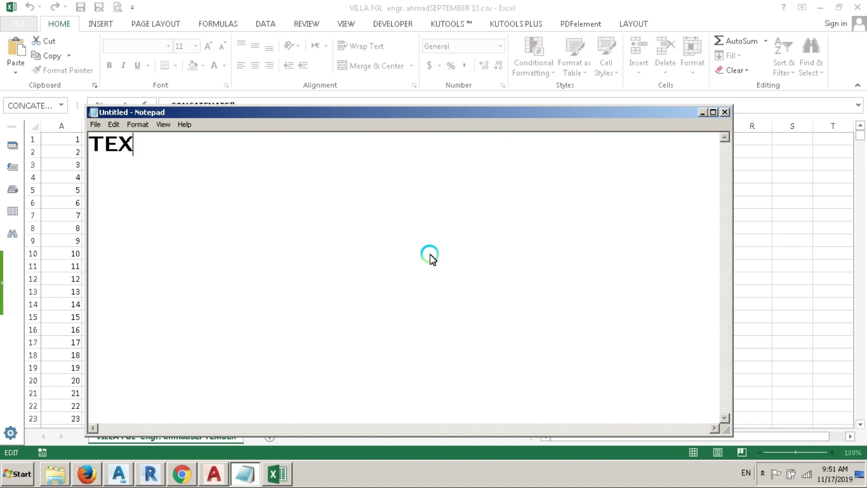
text(TEXT -1 TYPE THIS)
key(ctrl+a)
key(BackSpace)
Step: Return to Excel, minimize the Notepad window, set the Text1 argument to cell B1 and activate Text2
key(alt+Tab)
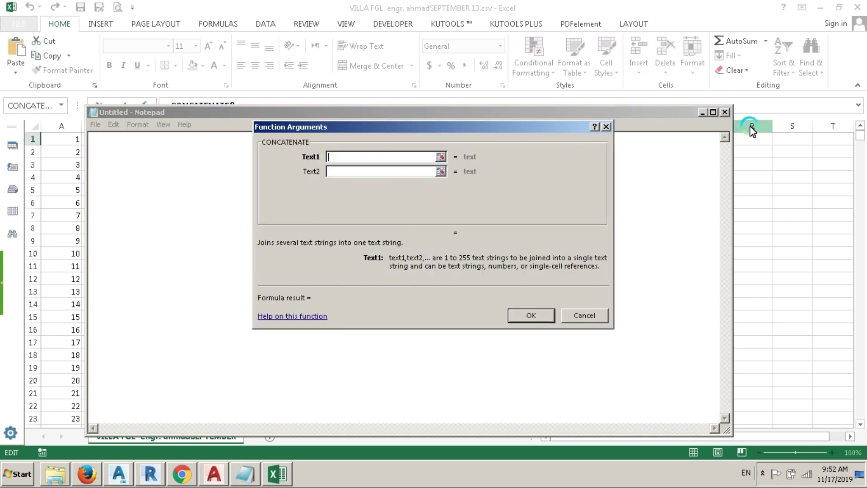
click(703, 112)
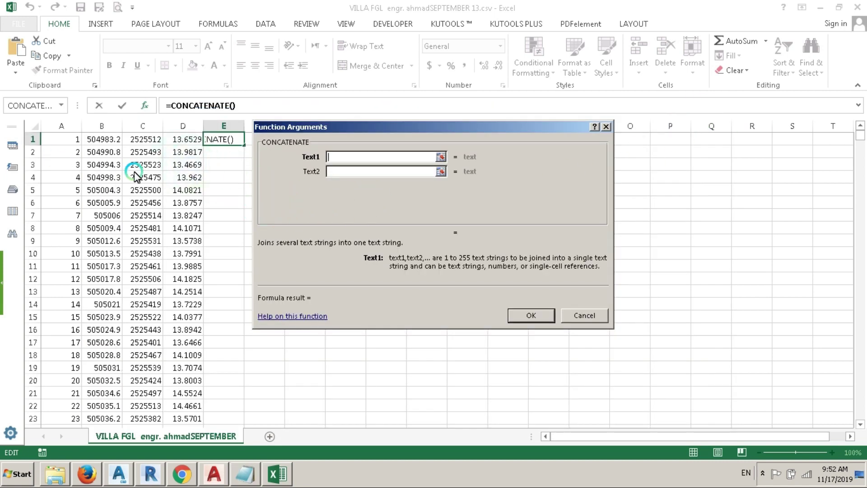
click(107, 140)
click(342, 172)
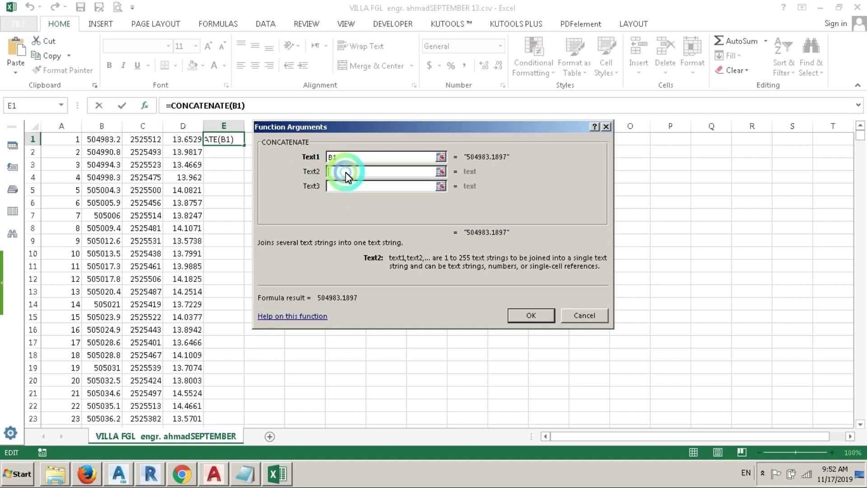
Step: Switch to Notepad, write "TEXT 2 COMMA (,)" in the note and erase it
key(alt+Tab)
click(262, 474)
click(361, 217)
text(TEXT  2)
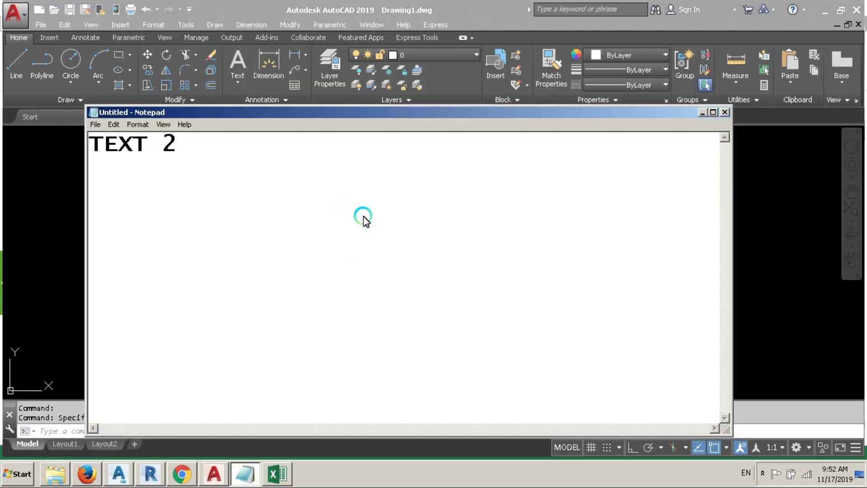
text( COMMA ())
key(Left)
text(,)
key(ctrl+a)
key(Delete)
Step: Return to the function arguments in Excel, set Text2 to "," and activate Text3
key(alt+Tab)
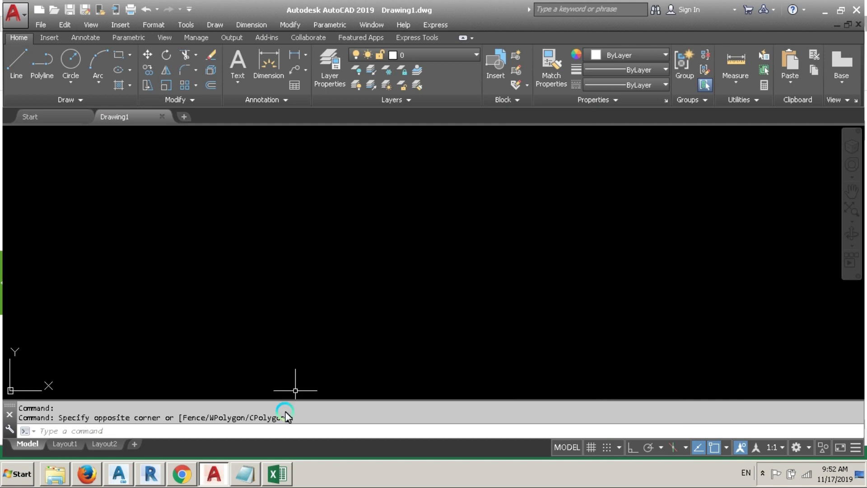
click(274, 474)
click(334, 172)
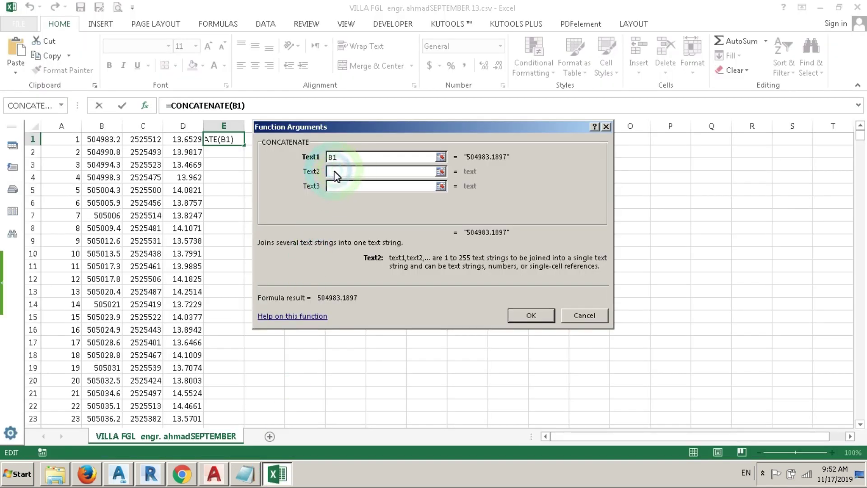
text(M)
key(BackSpace)
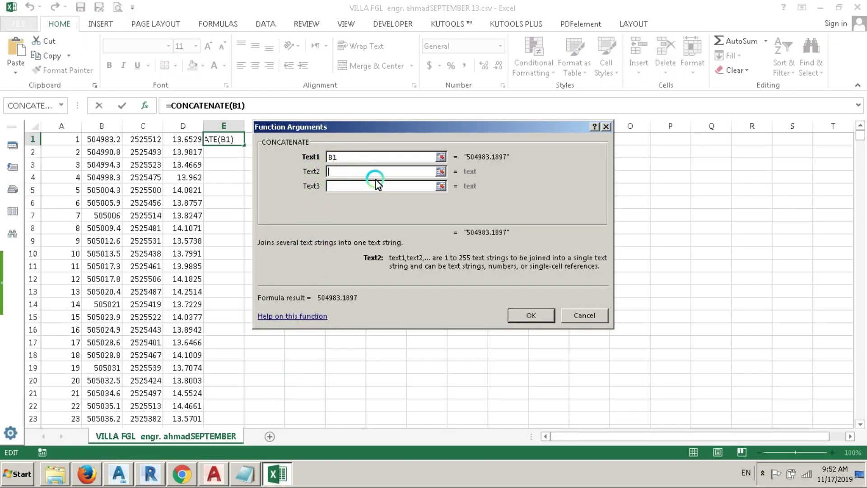
click(358, 186)
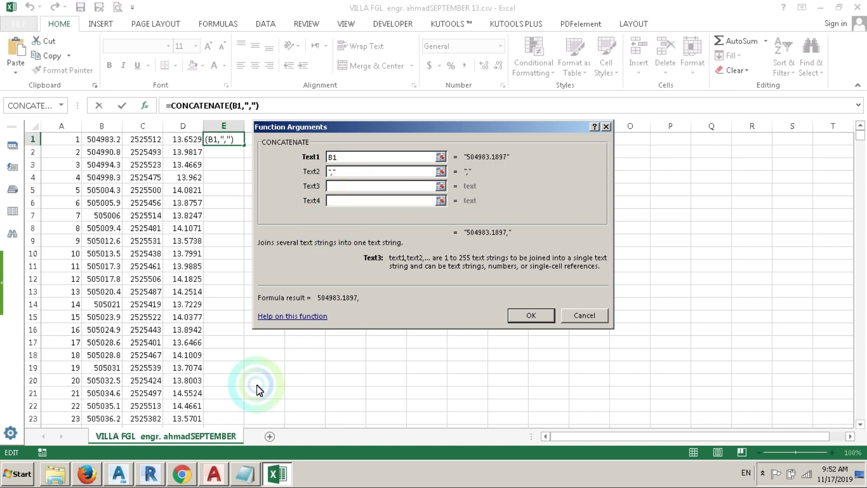
Step: Switch to Notepad, write "TEXT 3 SELECT THE EASTING COORD.", moving the window off the data columns, and erase the text
click(247, 474)
text(TEXT )
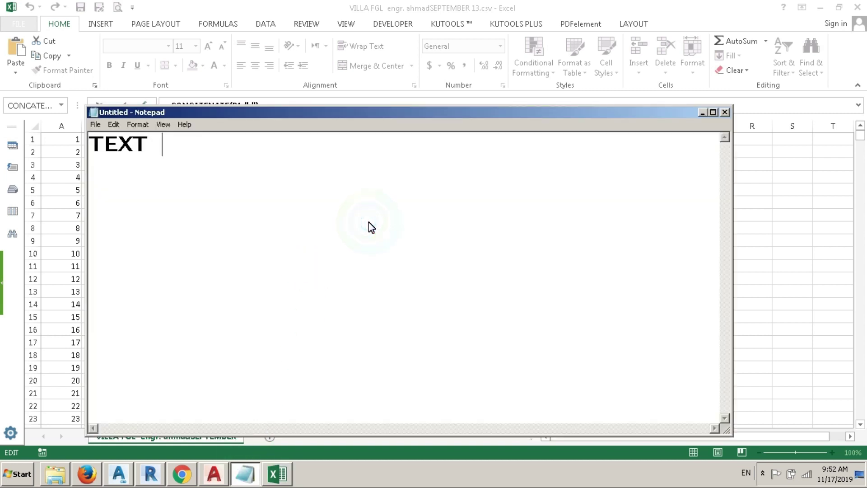
text(3 SELECT THE)
drag(221, 111, 466, 113)
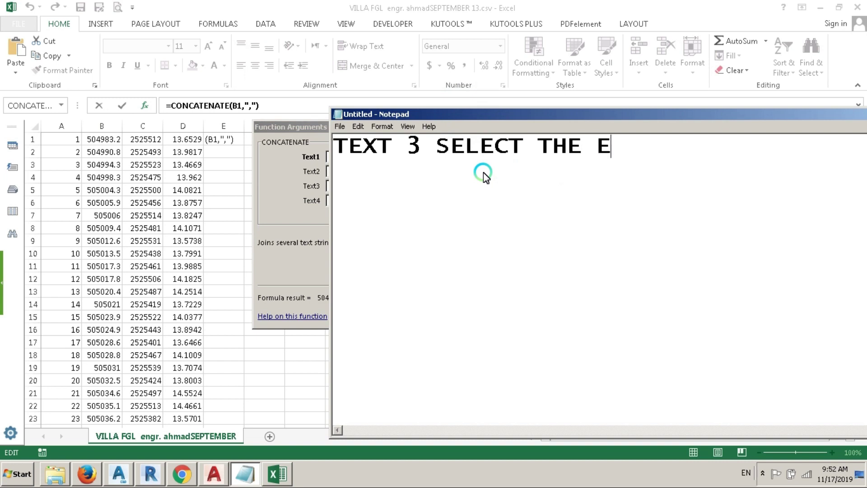
text(STING COORD.)
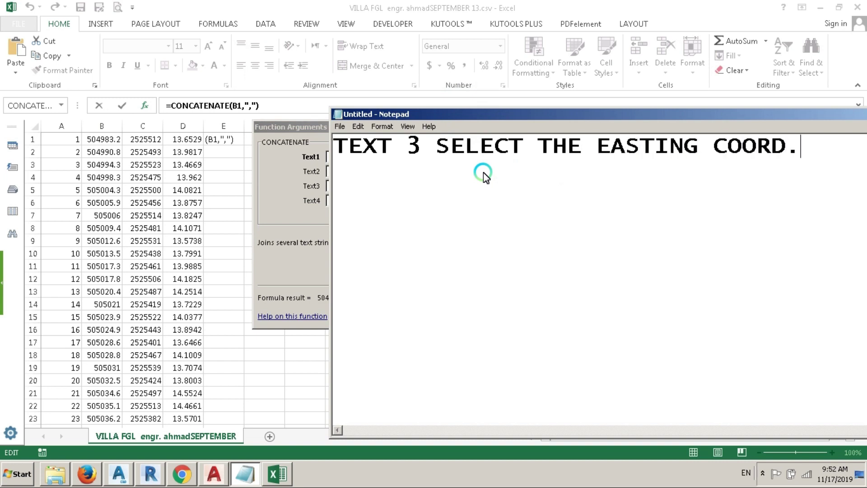
key(ctrl+a)
key(BackSpace)
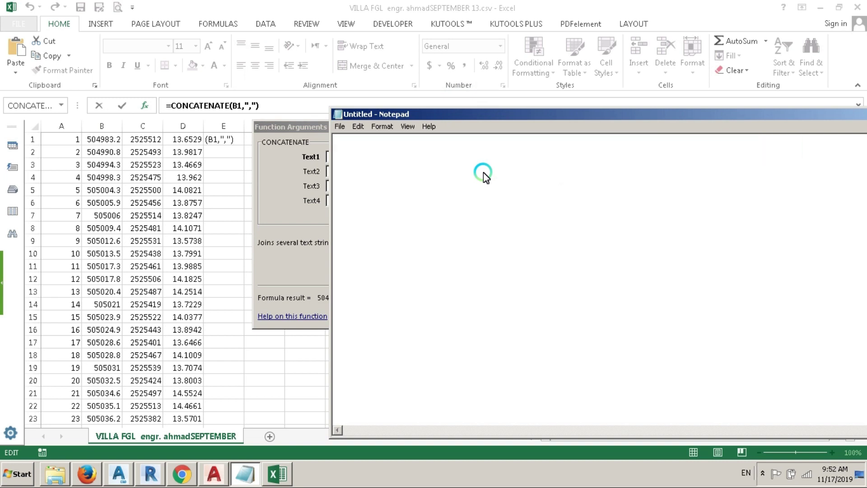
Step: Return to the function arguments in Excel, set Text3 to cell C1 and activate Text4
click(287, 246)
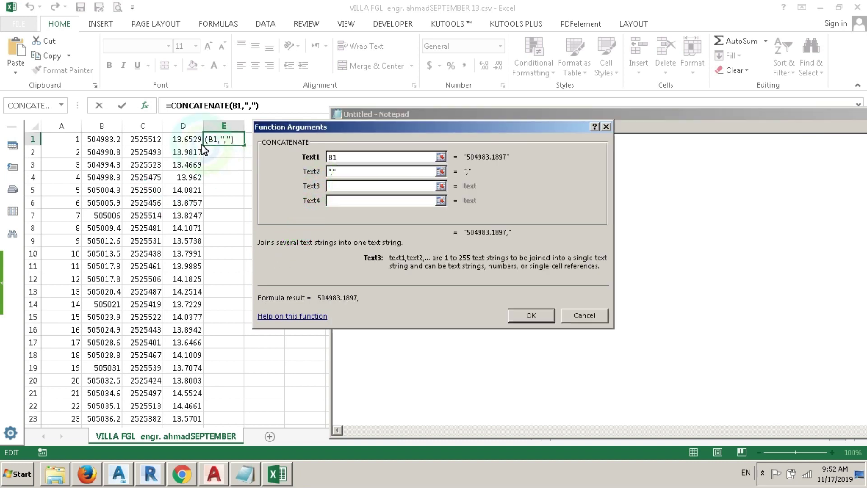
click(142, 139)
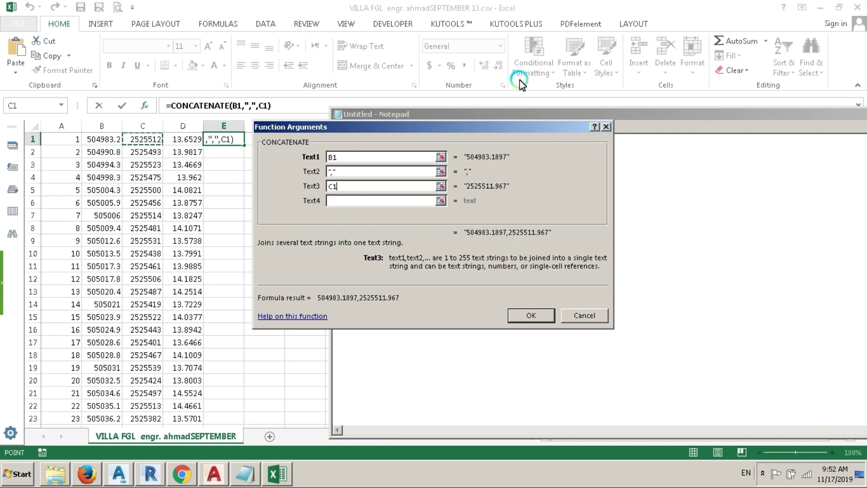
click(346, 201)
Step: Switch to Notepad, write "TEXT 4 AGAIN COMMA ," in the note and erase it
click(601, 353)
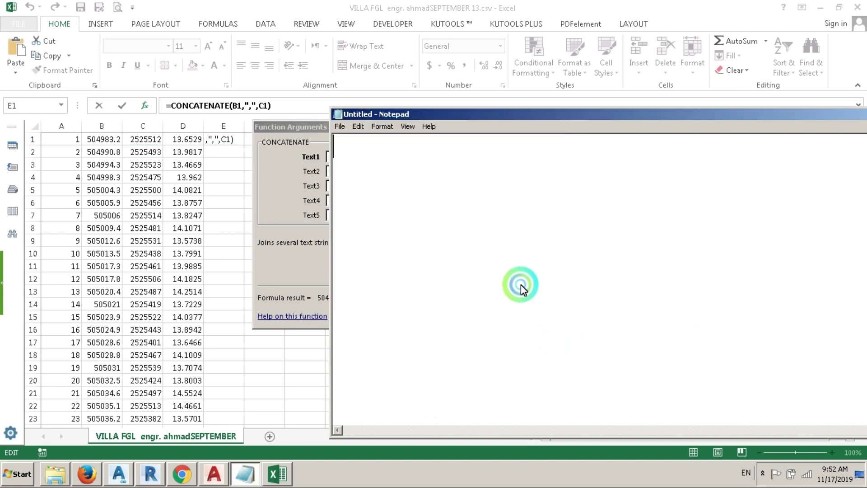
text(TEXT 4 AGAI)
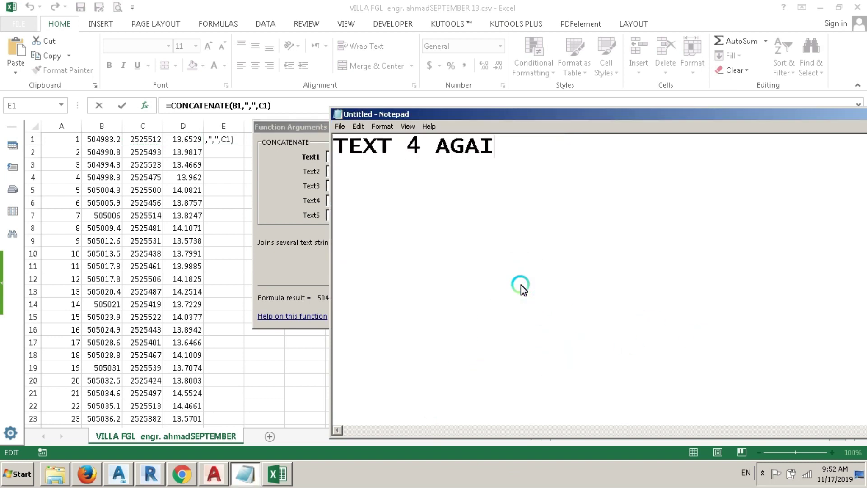
text(N COMM)
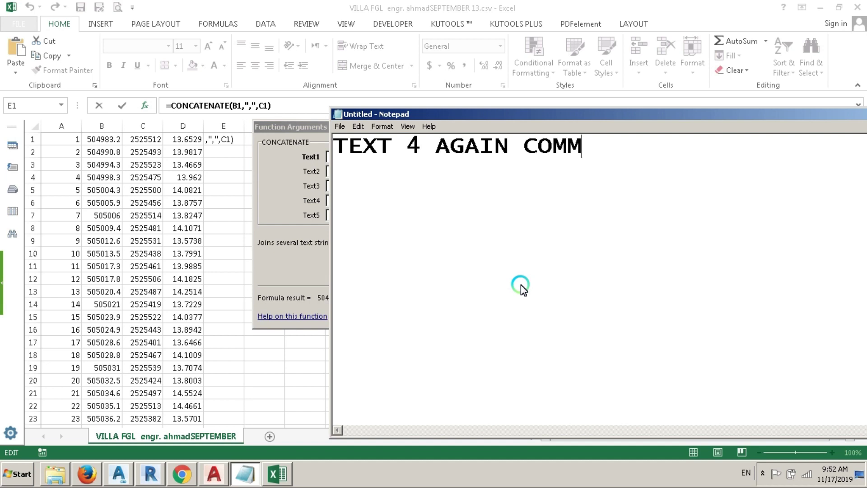
key(ctrl+a)
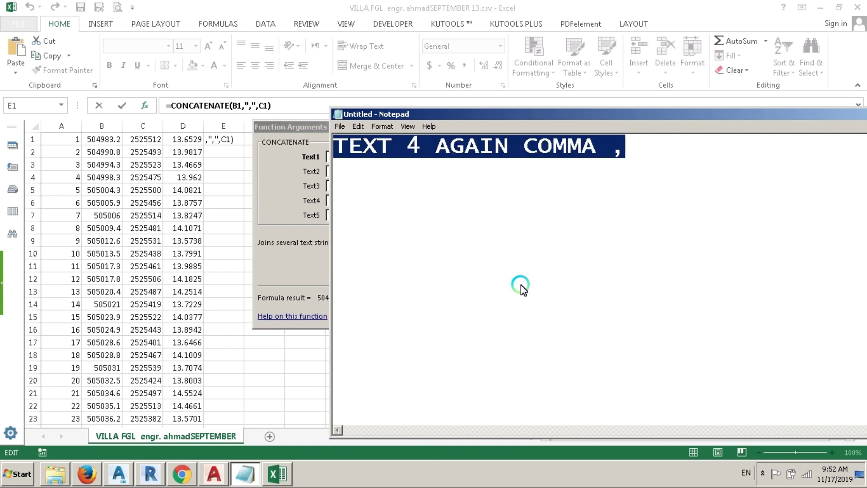
Step: Return to the function arguments in Excel and set Text4 to ","
key(alt+Tab)
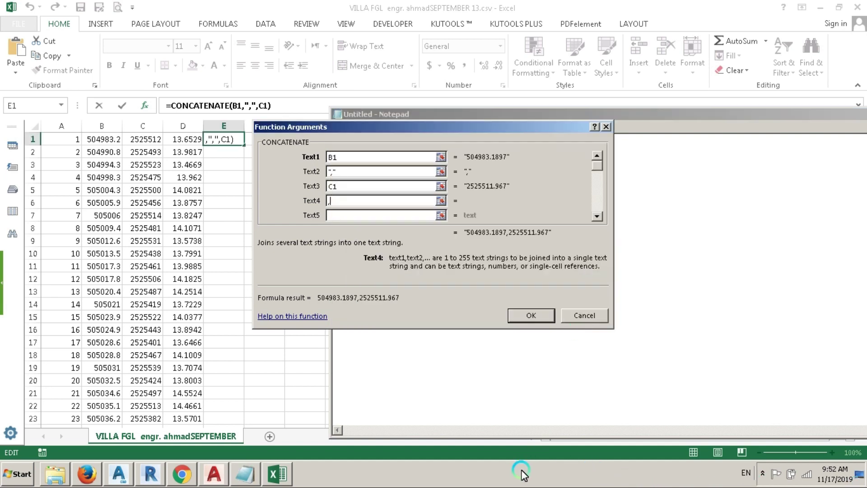
text(",")
Step: Switch to Notepad, write a note about selecting the level for TEXT 5 and erase it
key(alt+Tab)
key(BackSpace)
text(TEXT 5 SELECT)
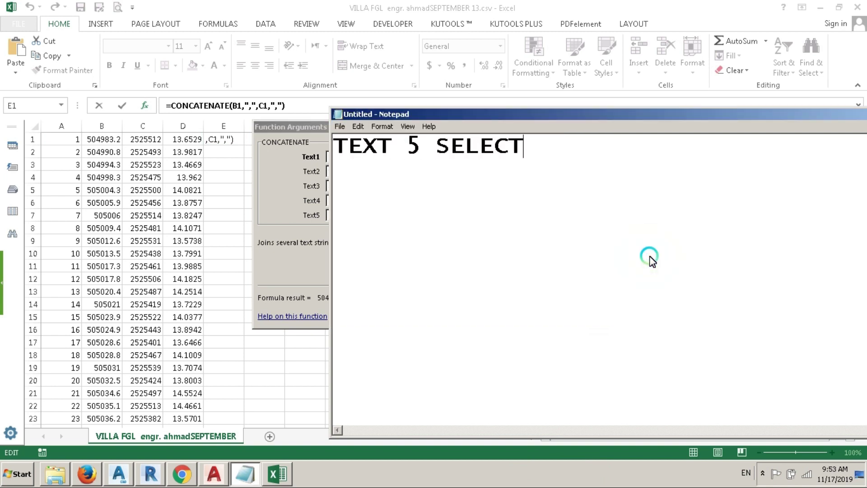
text( THE LEVE)
key(ctrl+a)
key(BackSpace)
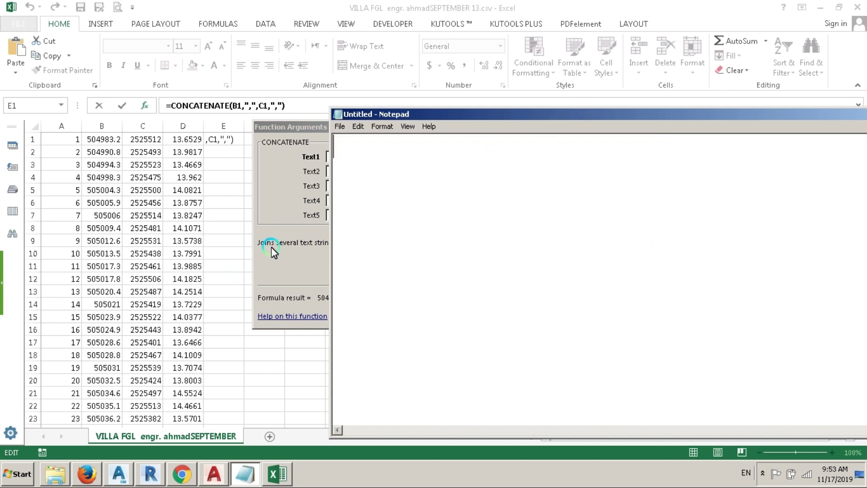
Step: Return to Excel, set the Text5 argument to cell D1 and accept the CONCATENATE formula
click(333, 221)
click(186, 141)
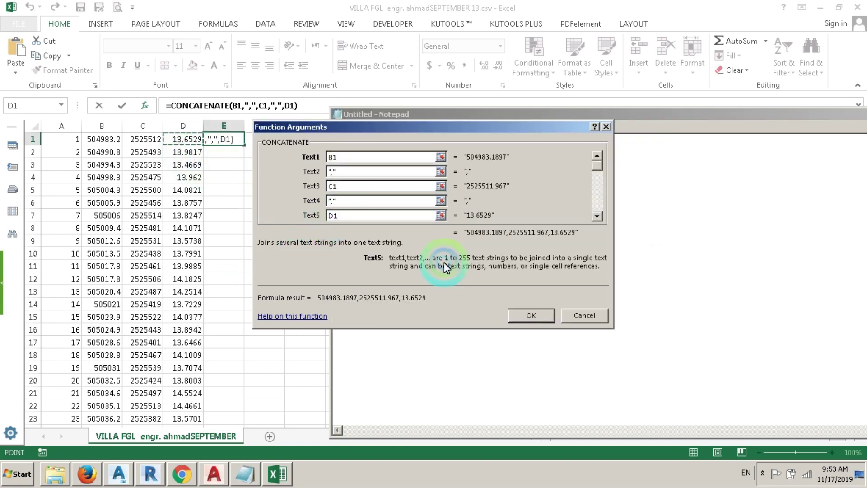
click(531, 315)
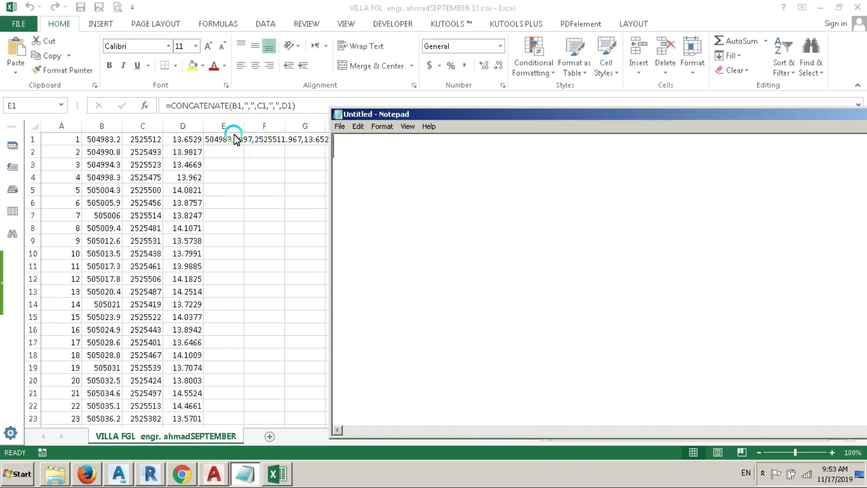
Step: Fill the CONCATENATE formula from cell E1 down column E for all data rows
click(238, 138)
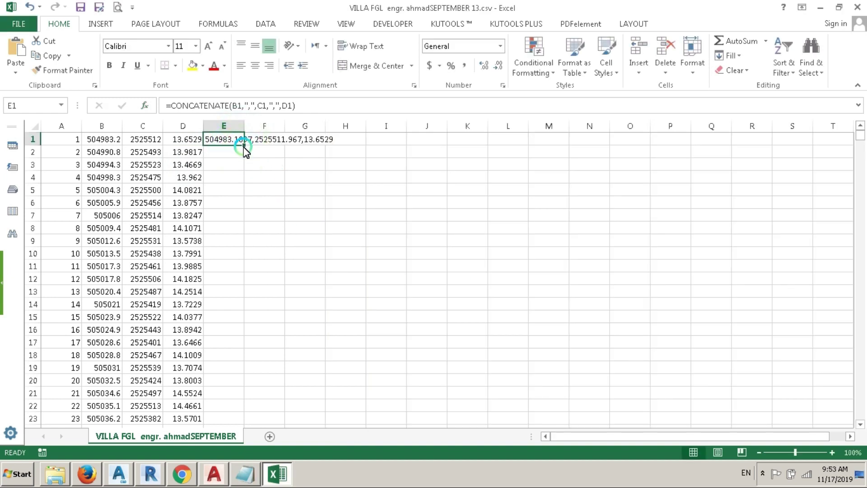
double_click(244, 145)
scroll(263, 271, down, 20)
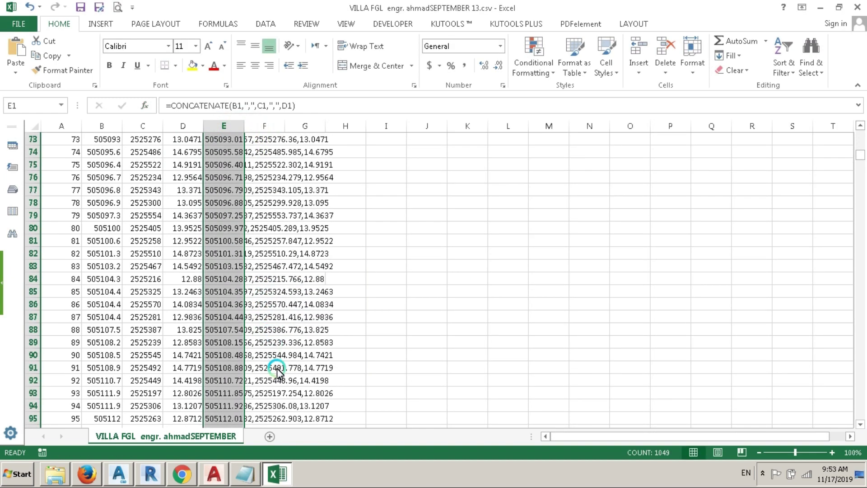
Step: Switch to Notepad, write "NOW WE HAVE PREPARED ALREADY", correcting the misspelled word, and erase the note
click(245, 474)
click(415, 279)
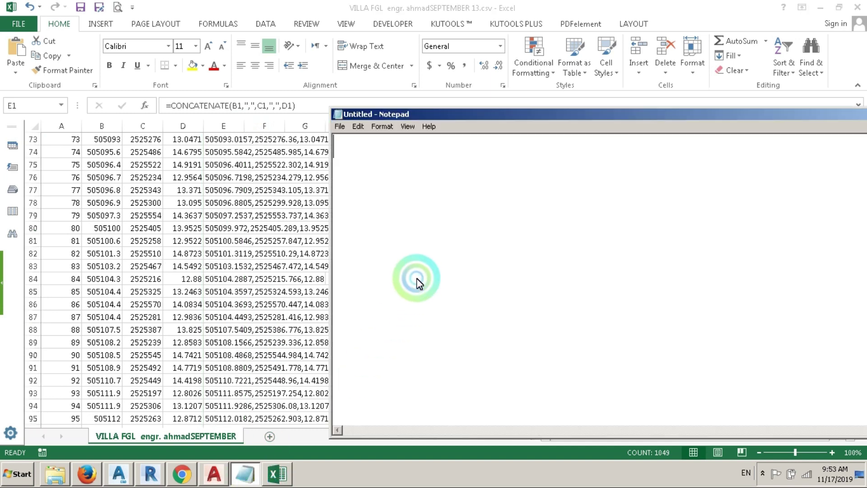
text(NOW WE HAVE )
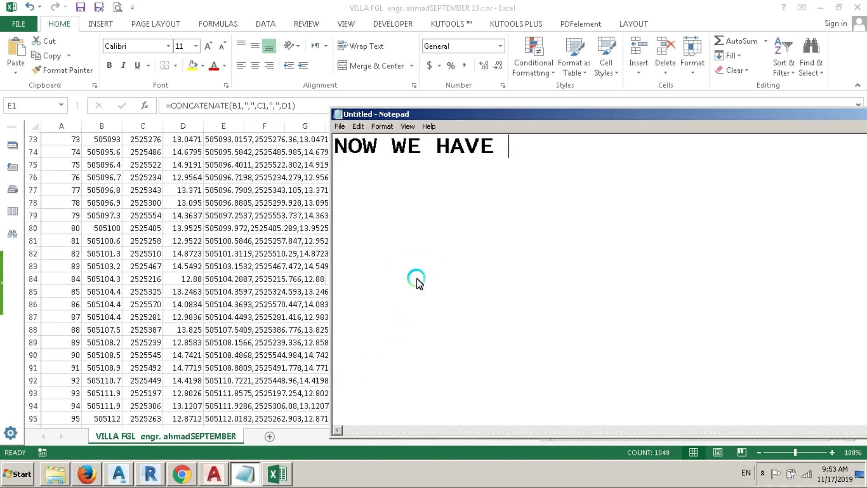
text(PREFERED)
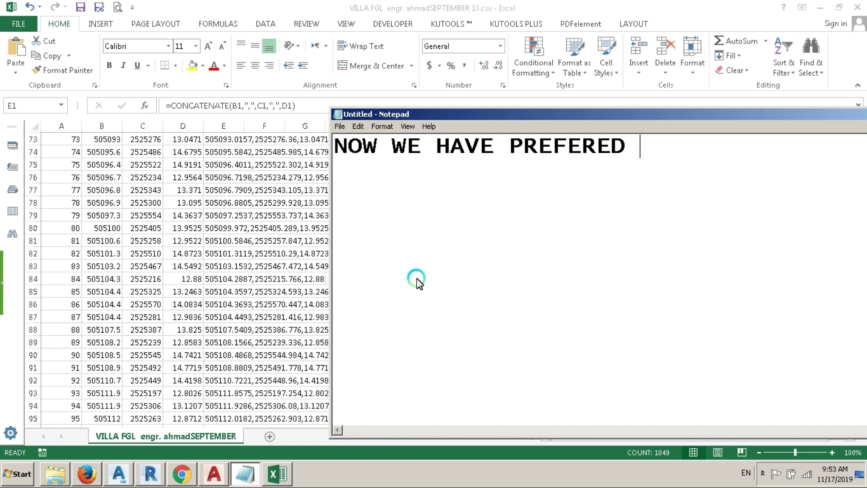
key(BackSpace)
key(BackSpace)
key(BackSpace)
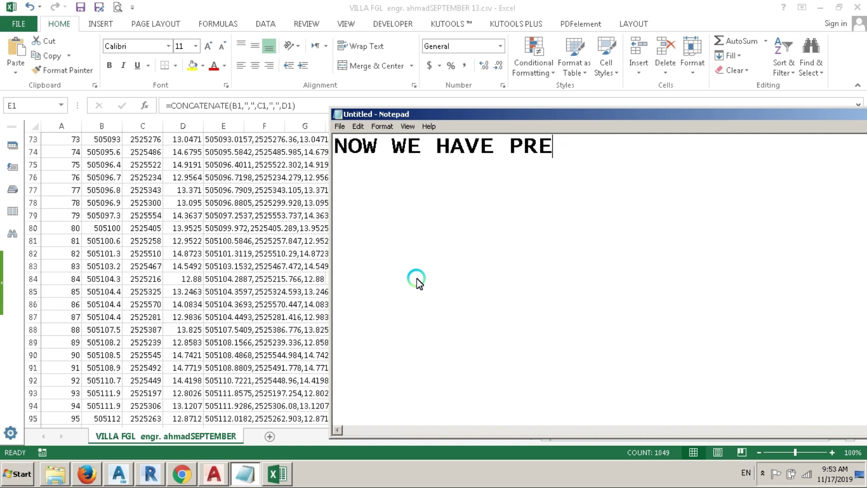
text(RED ALREADY)
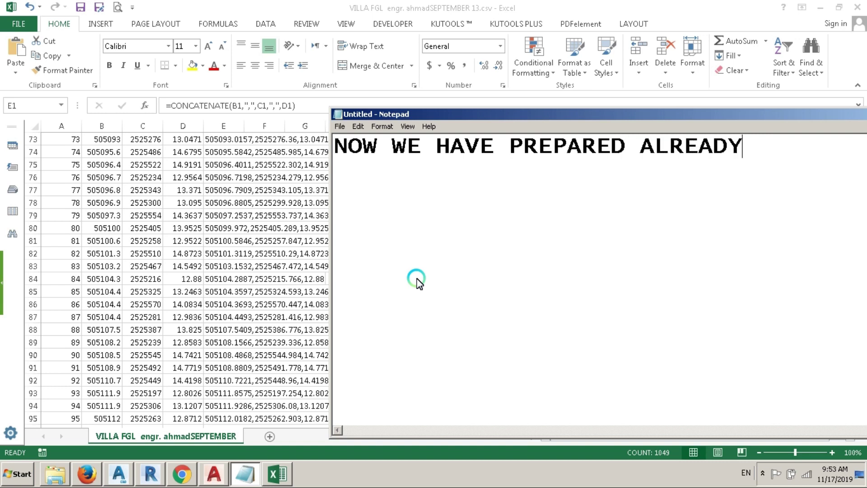
key(ctrl+a)
key(BackSpace)
Step: Write "LETS GO TO AUTOCAD" in the empty Notepad note
text(L)
key(BackSpace)
text(LETS GO TO AUTOCAD)
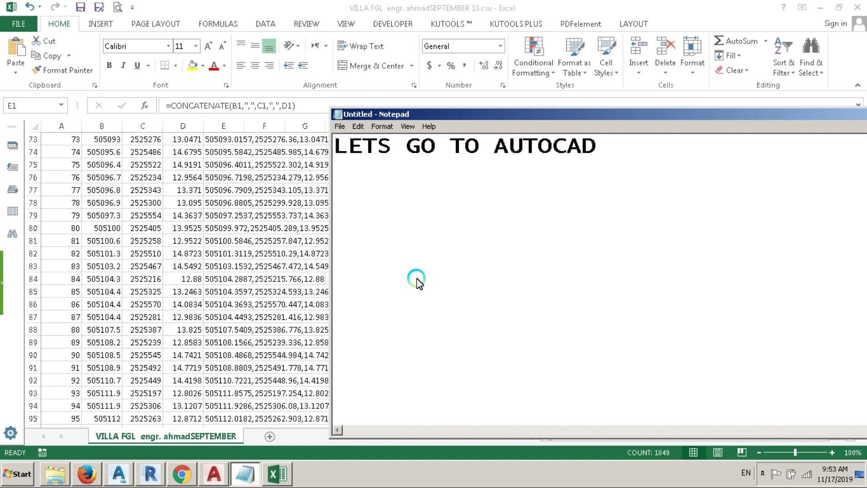
Step: Replace the Notepad note with "FOLLOW ME GUYS", erase it and return to Excel
key(ctrl+a)
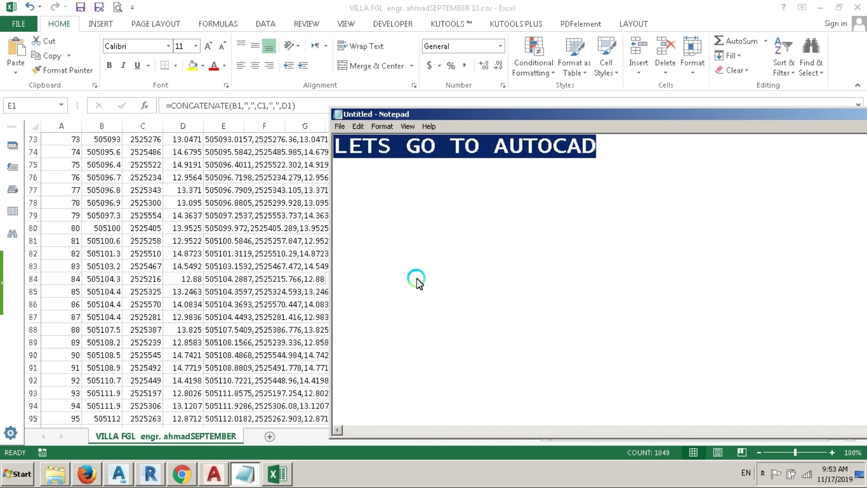
key(BackSpace)
text(FOLLOW ME GUYS)
key(ctrl+a)
key(BackSpace)
key(alt+Tab)
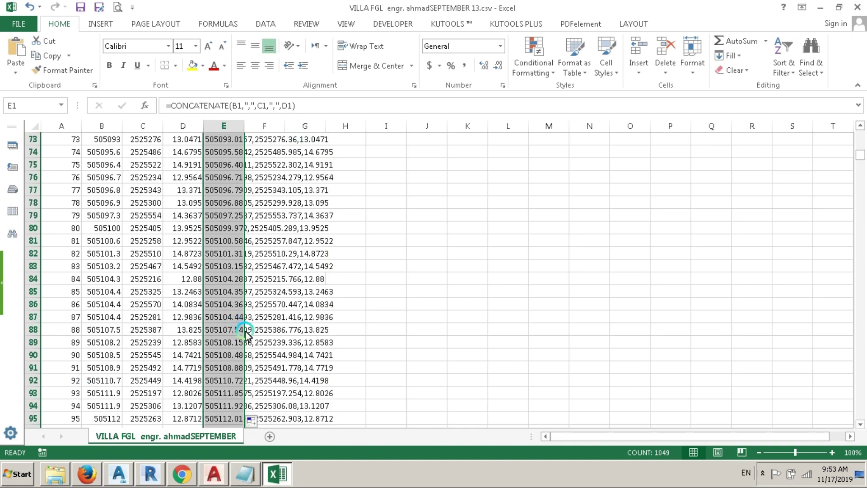
Step: Switch to AutoCAD to bring up the empty Drawing1 model space
click(214, 474)
click(186, 324)
click(290, 390)
Step: Switch to Notepad, write "COPY FROM EXCEL AND PASTE IN AUTOCAD" and erase the note
click(254, 468)
click(499, 198)
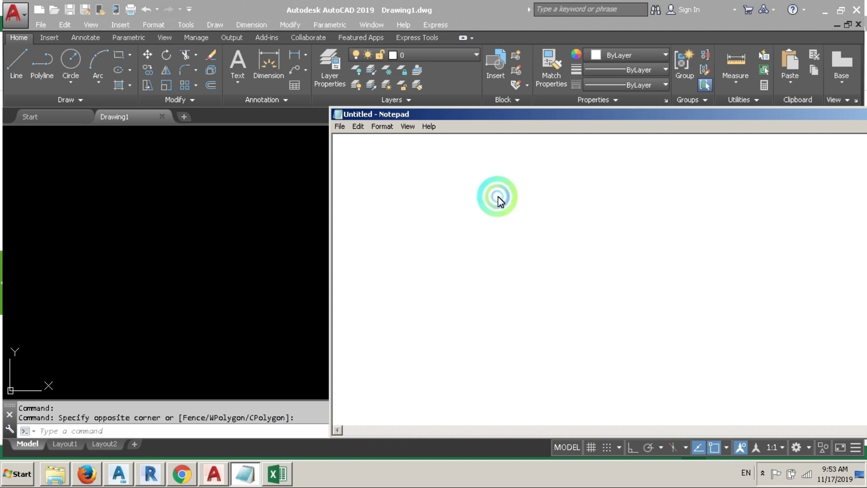
text(COPY THE PO)
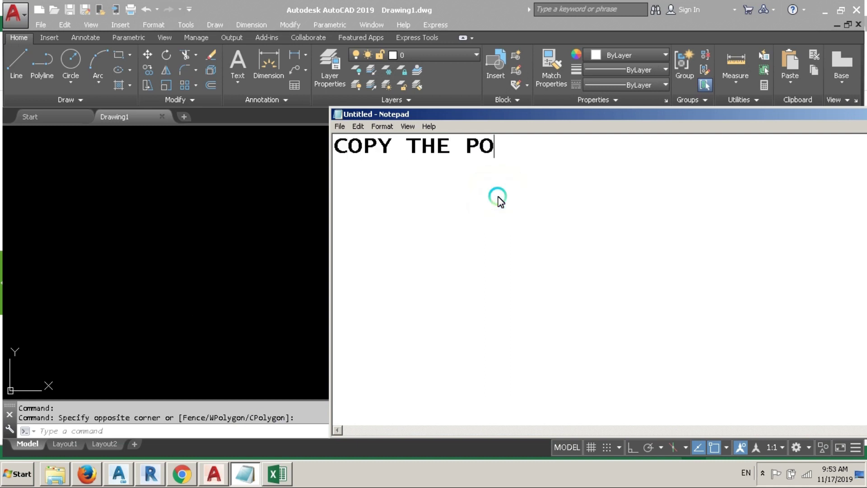
key(BackSpace)
key(BackSpace)
key(BackSpace)
key(BackSpace)
key(BackSpace)
key(BackSpace)
text(FROM EXCEL)
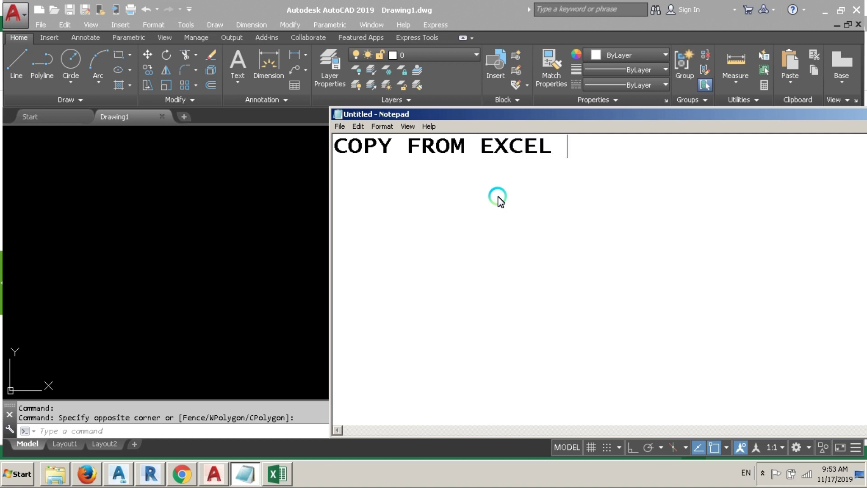
text( AND PASTE IN AUT)
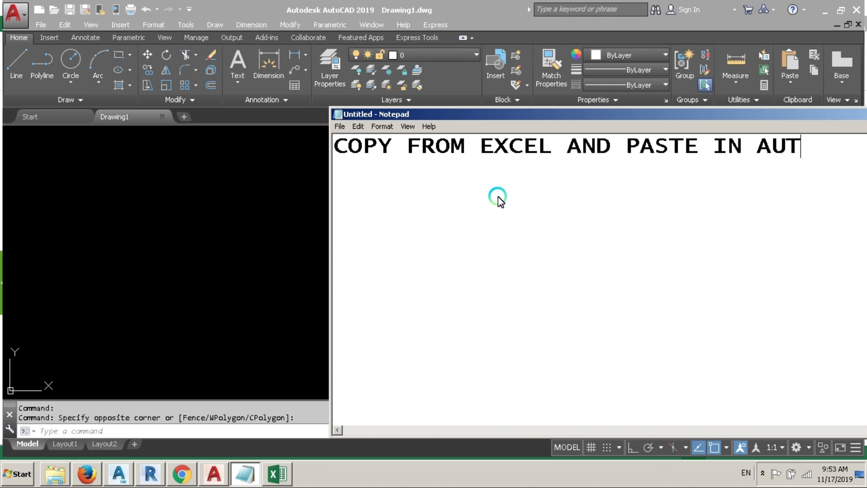
text(OCAD)
key(ctrl+a)
key(BackSpace)
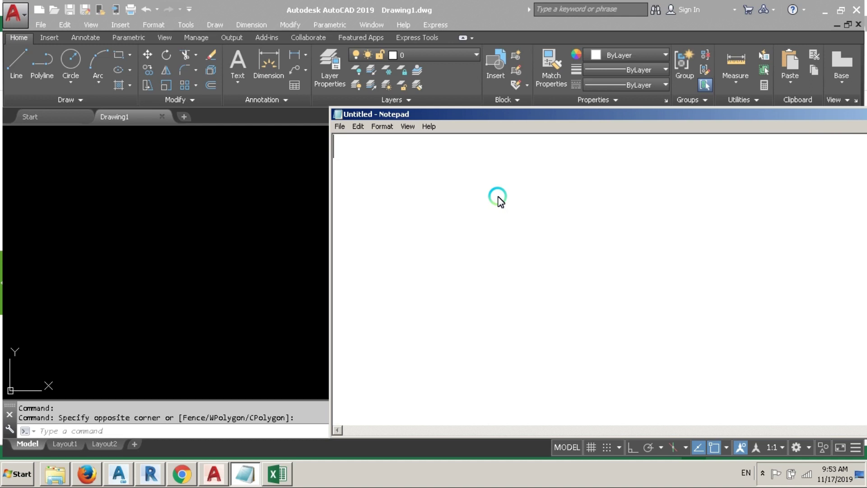
Step: Write "START" in the empty Notepad note and erase it
text(START)
key(ctrl+a)
key(BackSpace)
Step: Return to Excel, copy the concatenated coordinates in column E and switch to AutoCAD
key(alt+Tab)
click(277, 474)
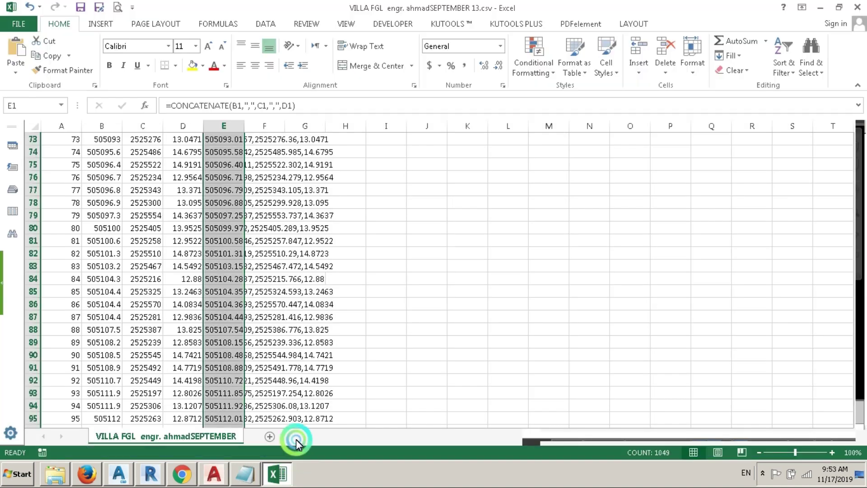
key(ctrl+c)
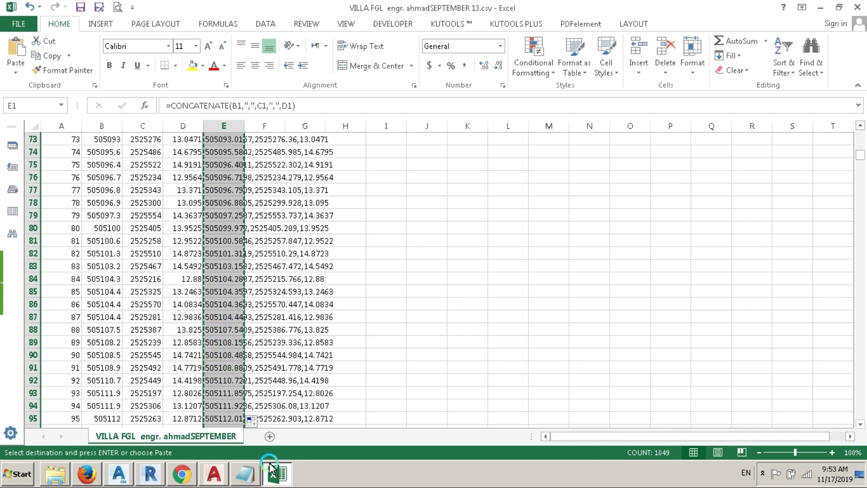
click(278, 475)
click(247, 439)
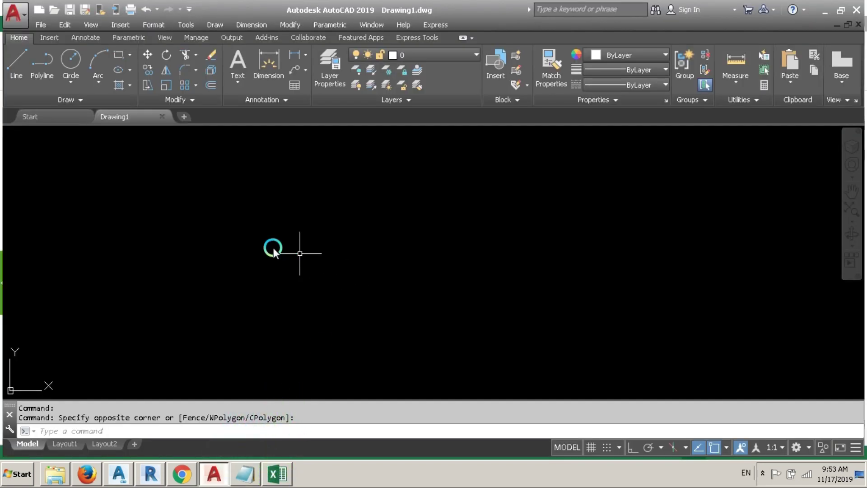
click(190, 24)
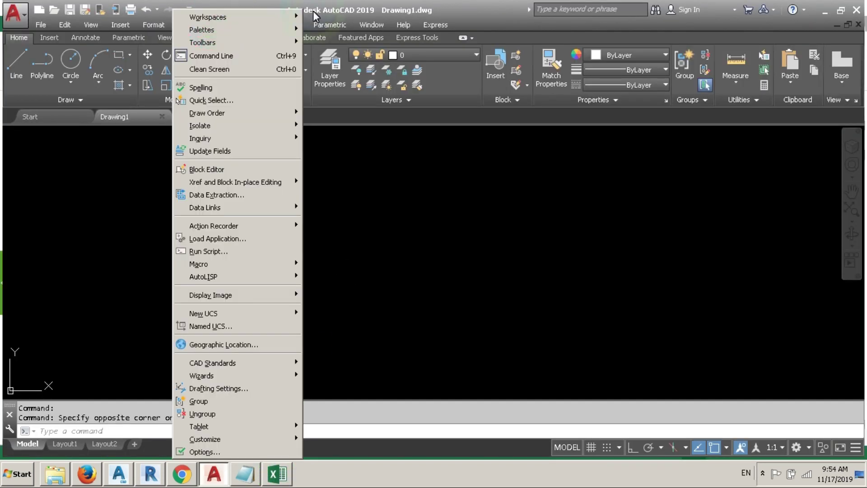
click(277, 15)
click(225, 24)
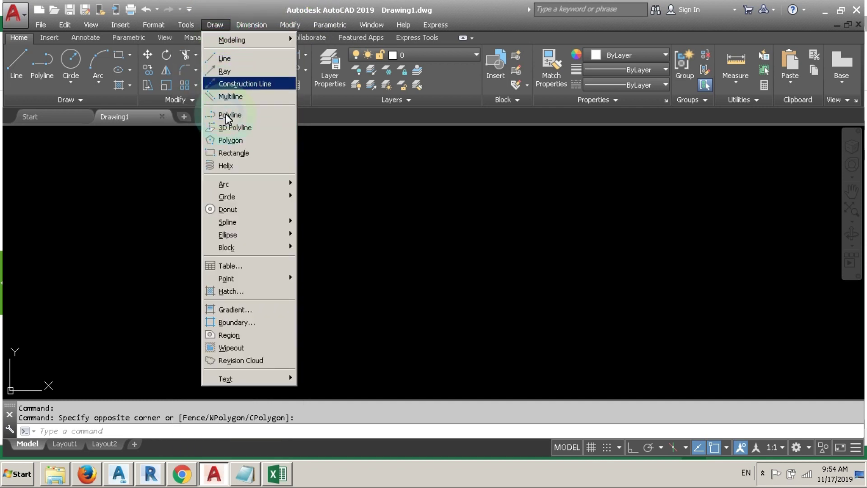
Step: Switch to Notepad and write "GO TO DRAW PANEL", followed by "I MEAN TAB", erasing each note
click(244, 473)
text(GO TO DRAW PANEL)
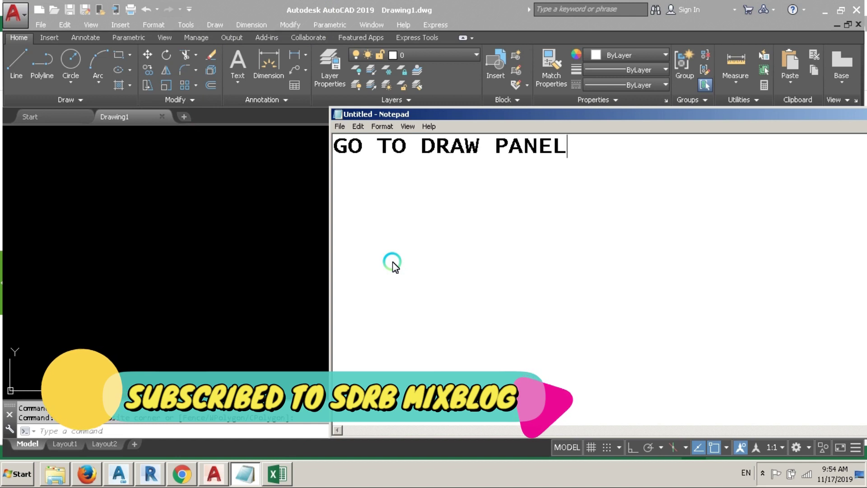
key(ctrl+a)
key(BackSpace)
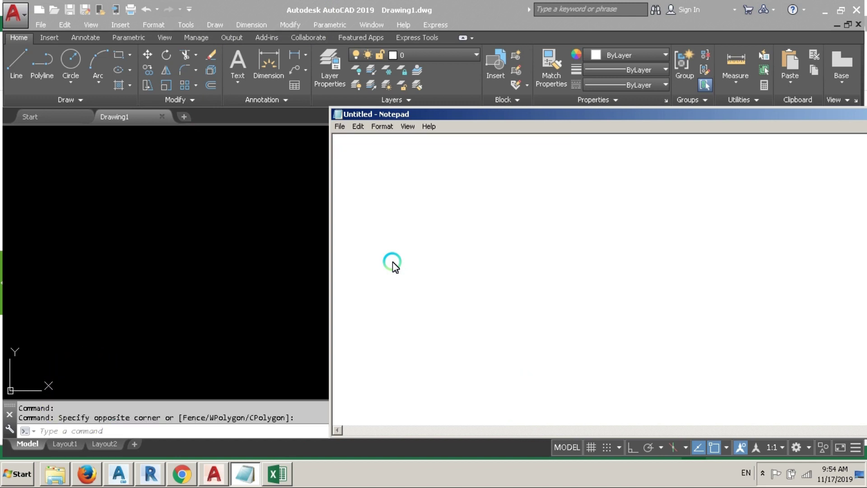
text(I MEAN TAB)
key(ctrl+a)
key(BackSpace)
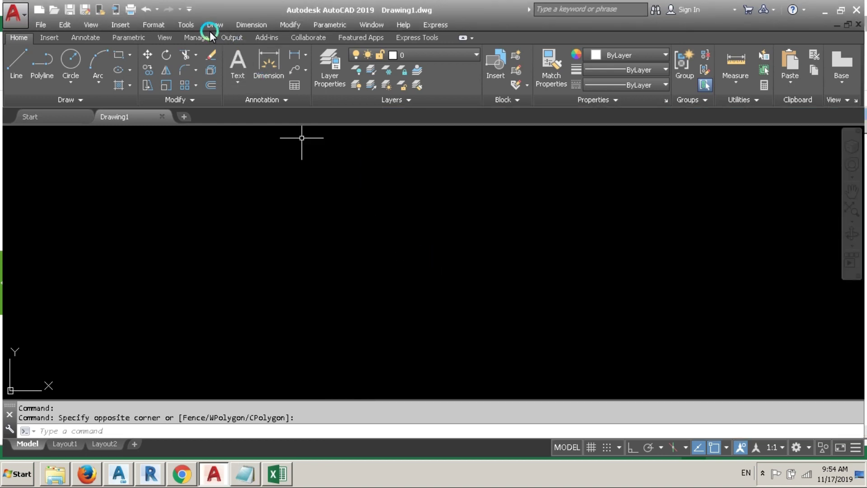
Step: Show AutoCAD's Point drawing options, write "GOTO POINT AND MULTI POITN" in Notepad, trim the misspelled ending and erase the note
click(215, 25)
click(244, 278)
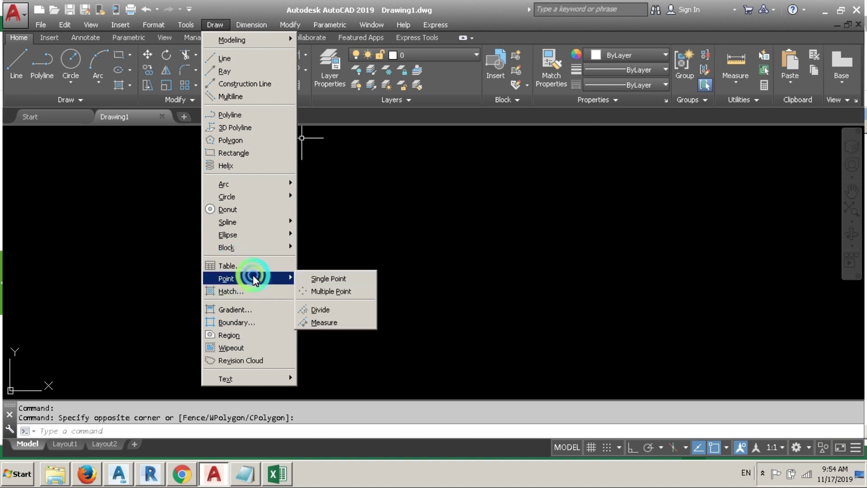
click(245, 474)
click(409, 155)
text(SL)
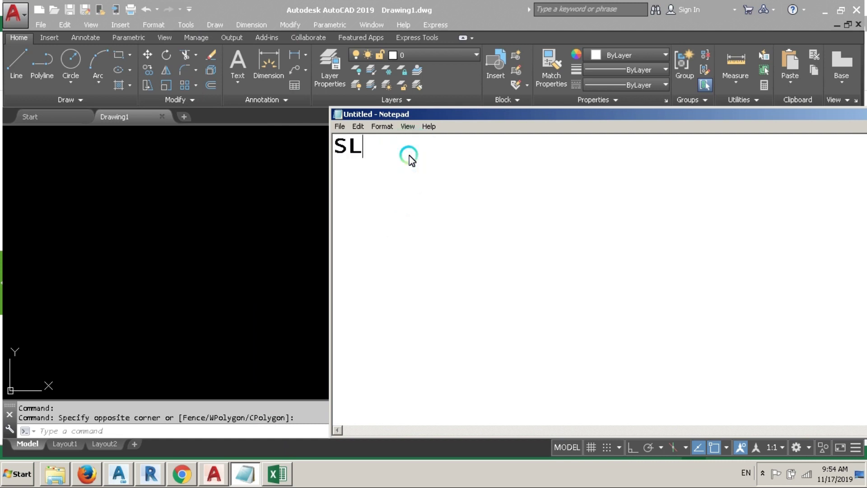
key(BackSpace)
text(GOTO POINT AND MULTI POITN)
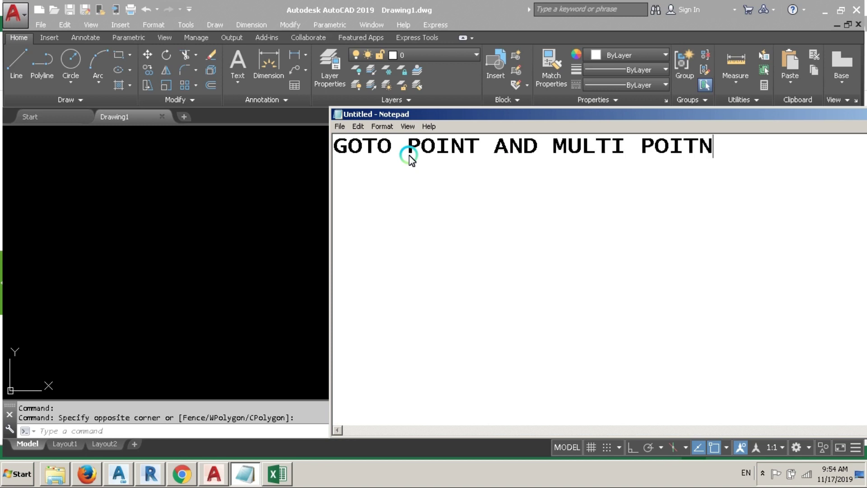
key(BackSpace)
key(BackSpace)
key(BackSpace)
key(ctrl+a)
key(BackSpace)
key(alt+Tab)
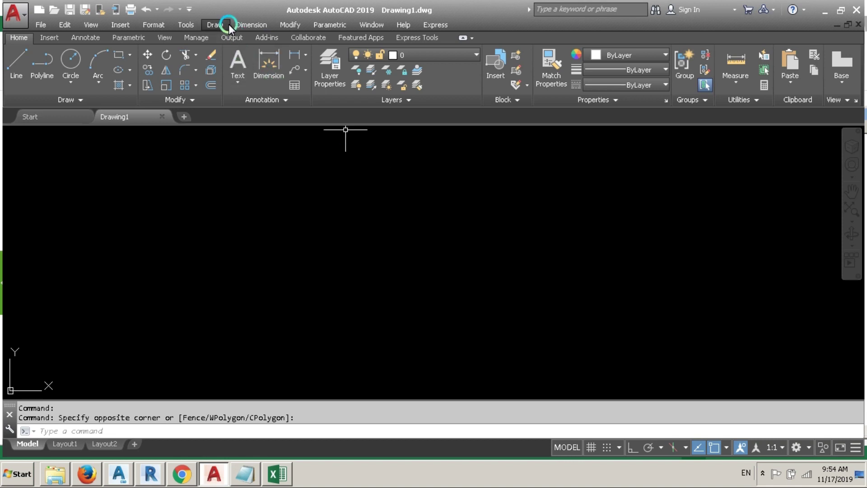
Step: Start the Multiple Point command in the AutoCAD drawing
click(216, 25)
click(235, 280)
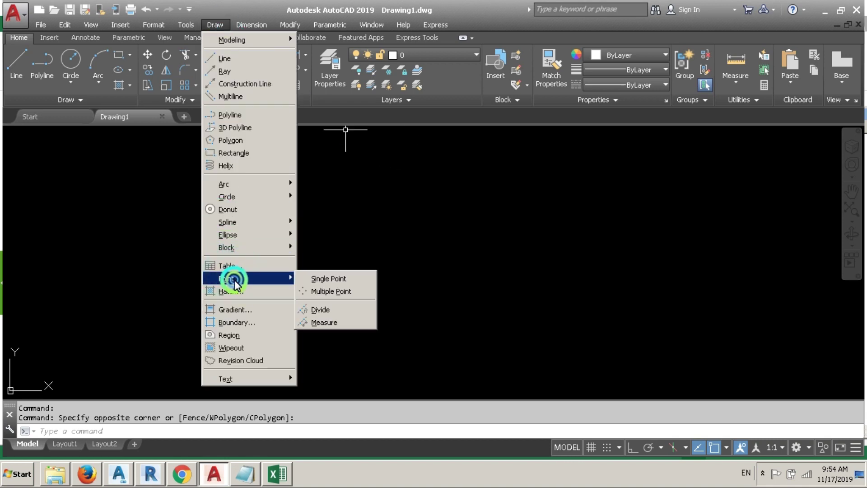
click(316, 291)
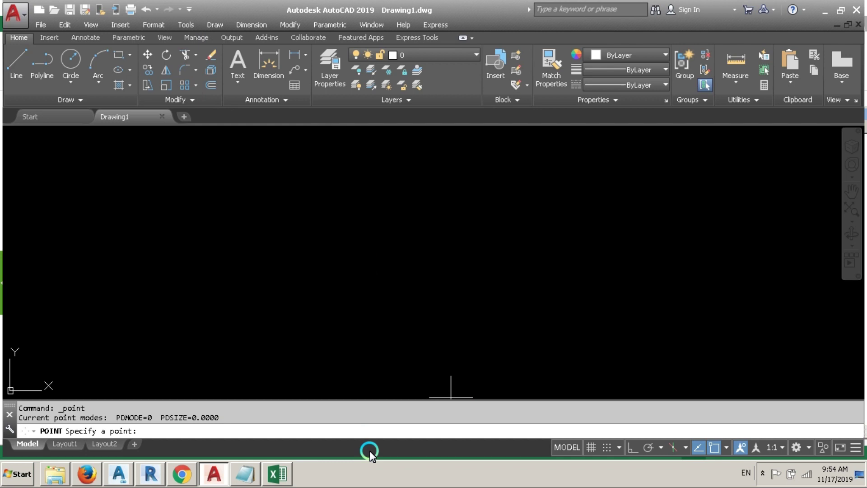
Step: Switch to Notepad, write "AND PASTE IT" and remove the note
click(245, 474)
click(458, 309)
text(AND  PASTE  IT)
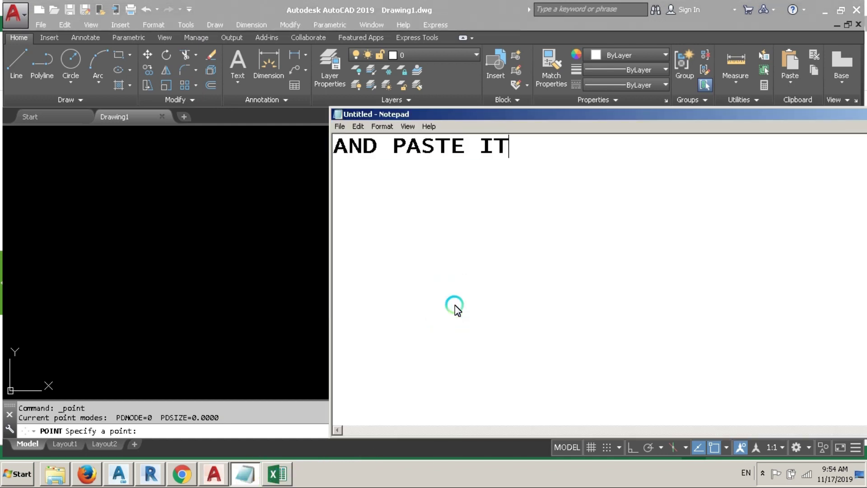
key(ctrl+a)
key(ctrl+x)
Step: Return to AutoCAD and paste the copied Excel coordinates at the point prompt
click(214, 474)
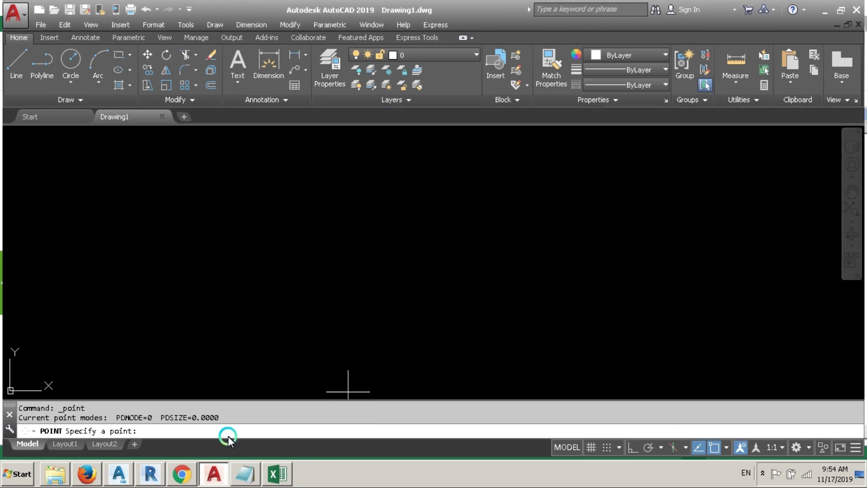
click(244, 275)
Step: Switch to Notepad, write "NOW CTRL+Z" and erase the note
click(245, 474)
text(NOW  )
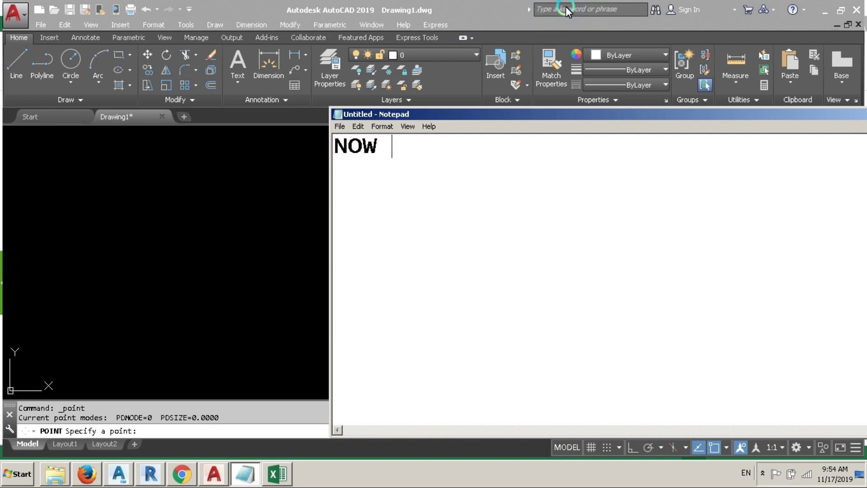
text(CTRL+Z)
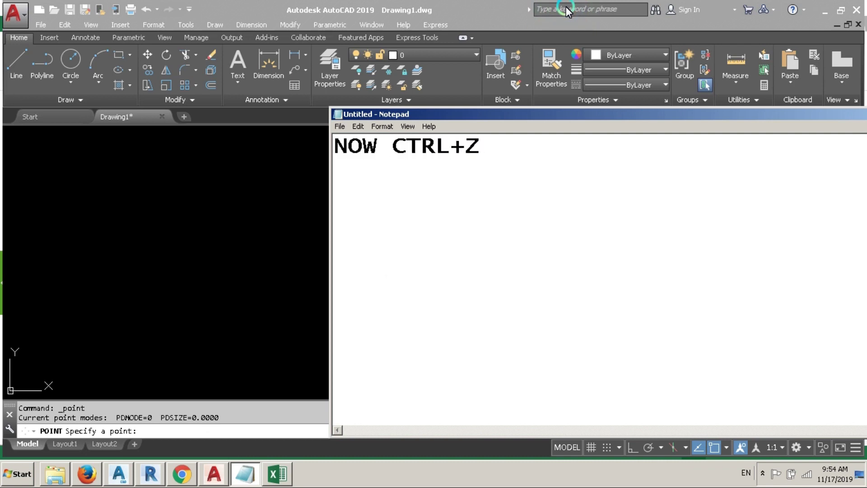
key(ctrl+a)
key(BackSpace)
Step: Return to AutoCAD, end the Point command and zoom to the extents of the drawing
click(566, 8)
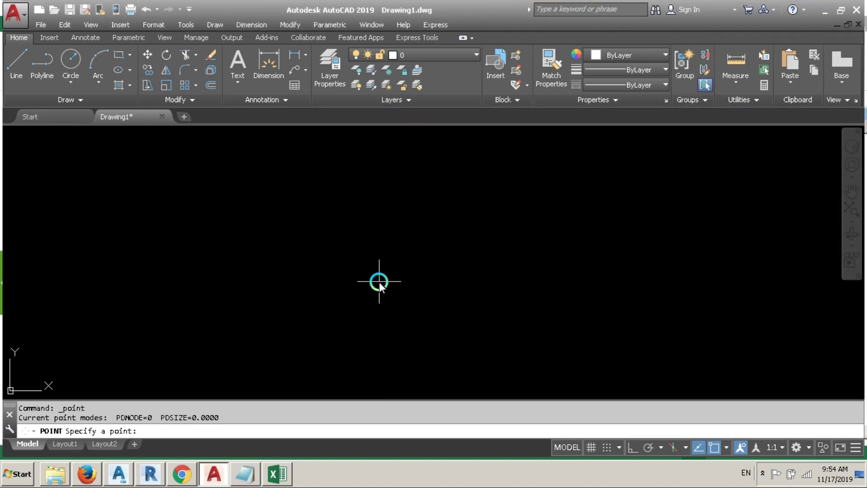
text(Z)
key(Return)
key(Escape)
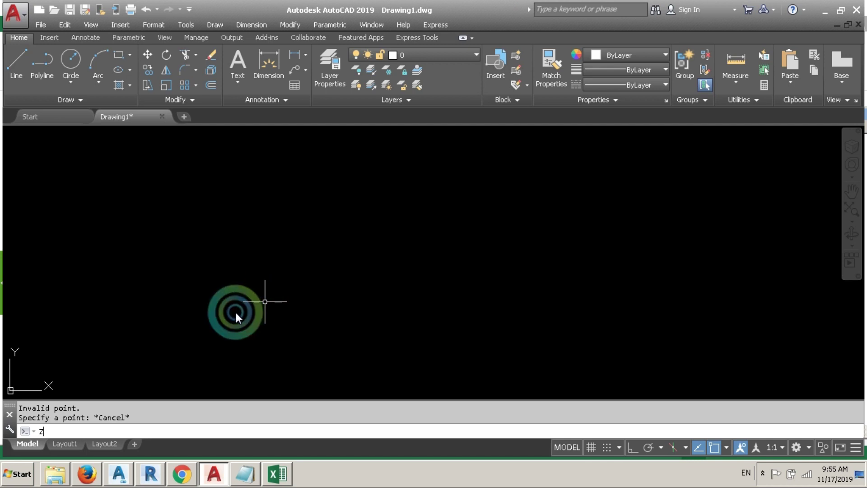
key(Return)
click(173, 298)
key(Escape)
text(Z)
key(Return)
text(E)
key(Return)
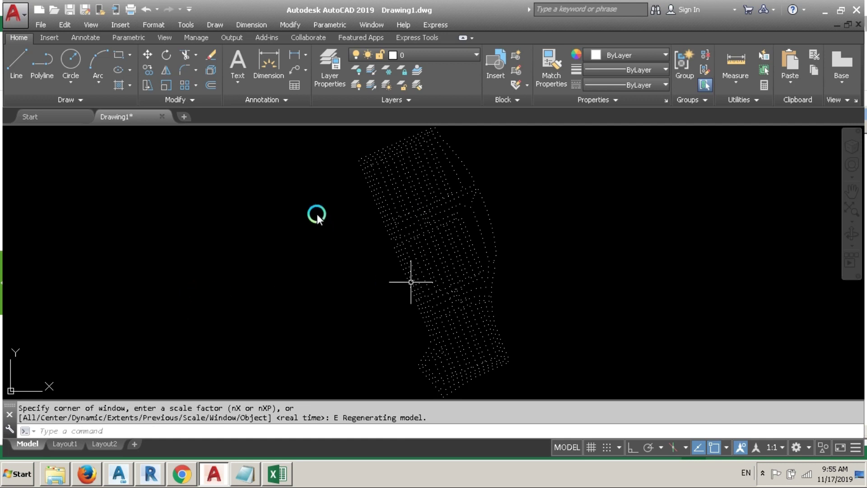
Step: Switch to Notepad, write "I MEAN Z", erase the note and return to AutoCAD
click(245, 474)
click(411, 171)
text(I MEAN Z)
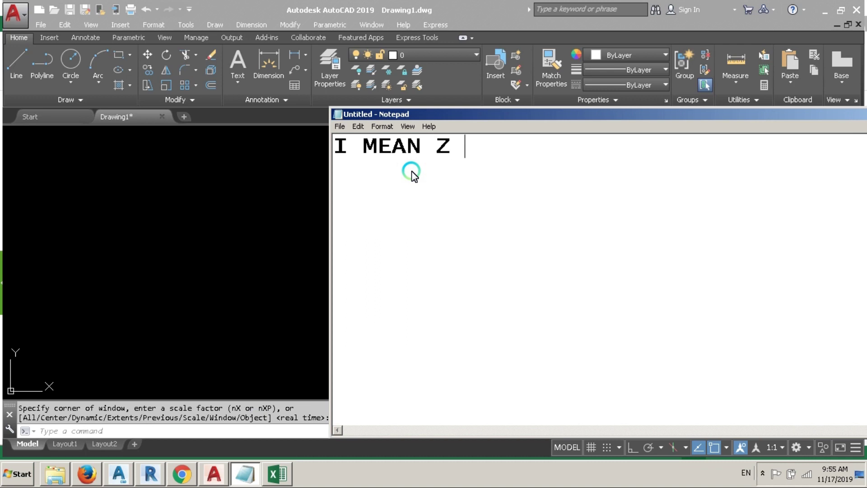
key(ctrl+a)
key(Delete)
key(alt+Tab)
text(e)
key(Return)
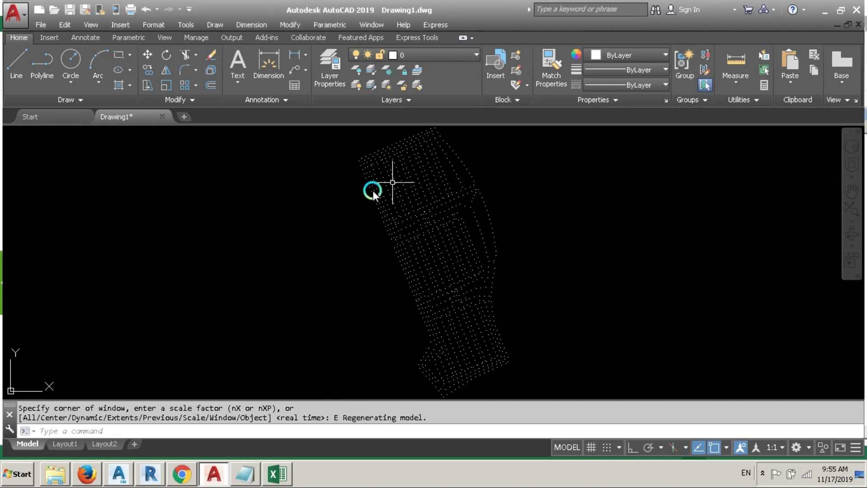
Step: Switch to Notepad, write "WE HAVE NOW THE POINT" and erase the note
click(250, 483)
text(WE HAVE)
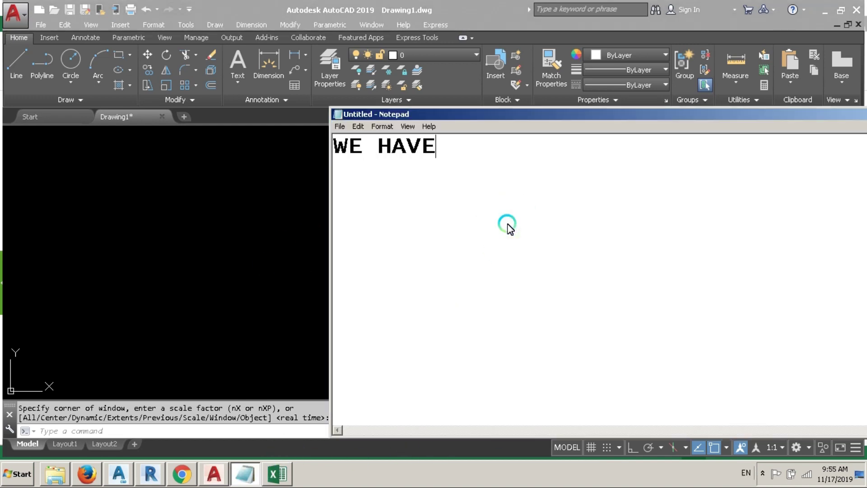
text( NOW THE POINT)
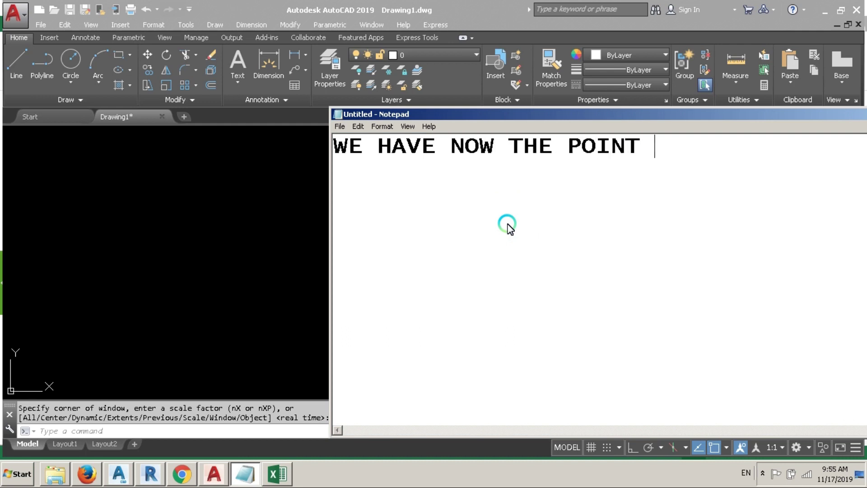
key(ctrl+a)
key(BackSpace)
Step: Write "LETS SHOW THE TEXT FINISH LEVEL" in the Notepad note, replacing the first attempt at the last word
text(LETS SHOW TH)
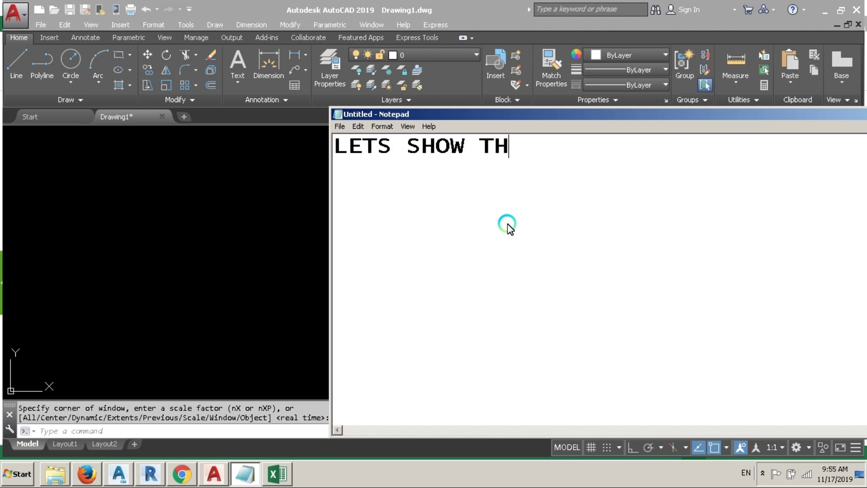
text(E TEXT LEVE)
key(BackSpace)
key(BackSpace)
key(BackSpace)
text(FINISH LE)
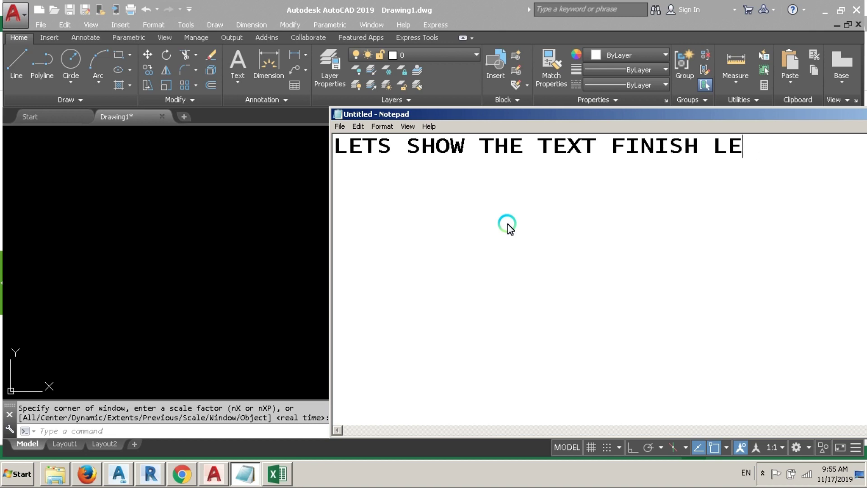
text(EVEL)
Step: Replace the note with "USING CAD TOOLS", erase it and return to the points in AutoCAD
key(ctrl+a)
text(USING CAD TOOLS)
key(ctrl+a)
key(BackSpace)
key(alt+Tab)
text(E)
key(Return)
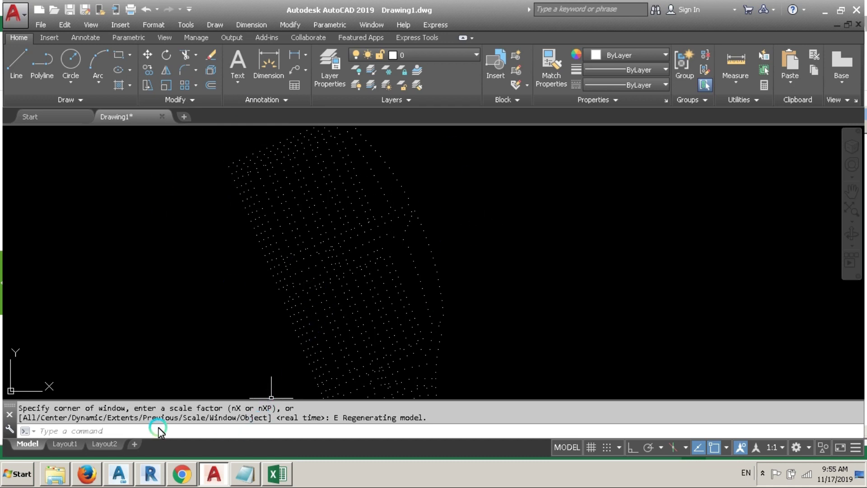
Step: Find CadTools among the installed programs and launch CadTools.exe
click(4, 478)
text(CADTOOLS)
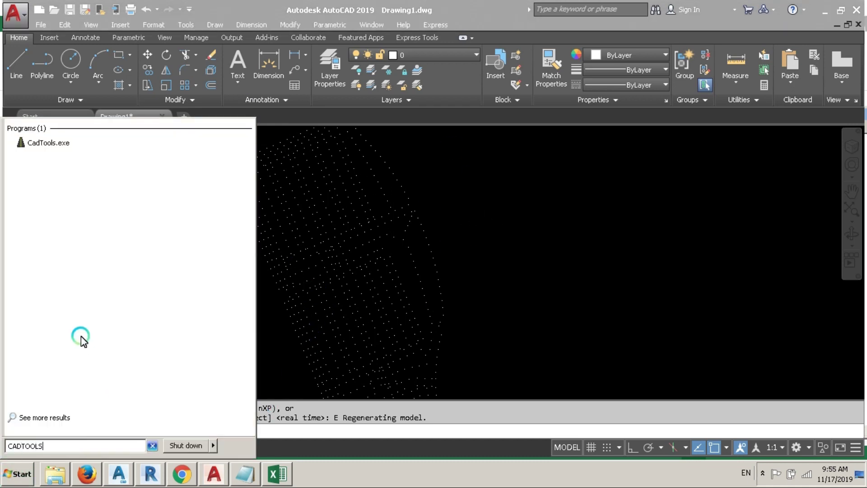
click(54, 145)
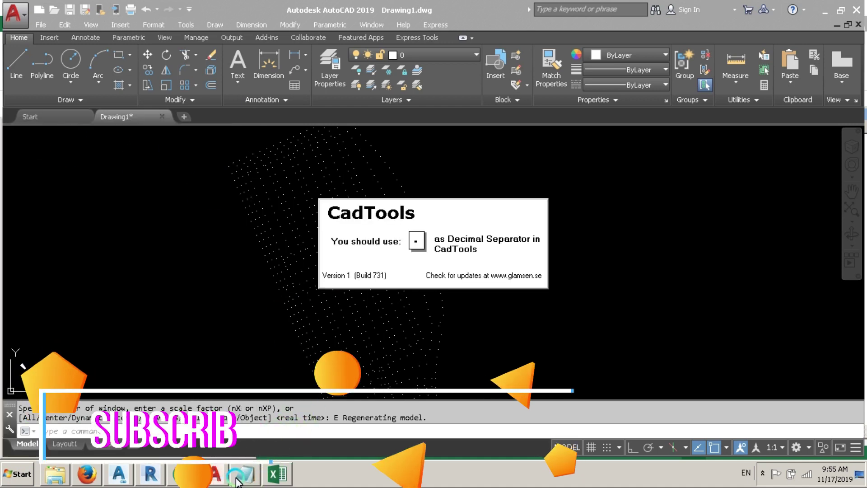
Step: Write "CADTOOLS CAN BE DOWNLOAD TO THE LINK BELOW DESCRIPTION" in Notepad, erase the note and return to AutoCAD
text(CADTOOLS CAN BE DOW)
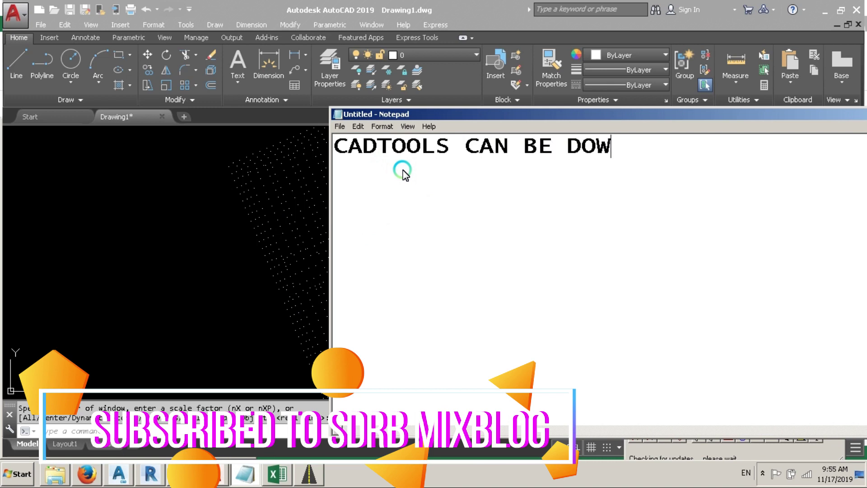
text(NLOAD TO THE LINK)
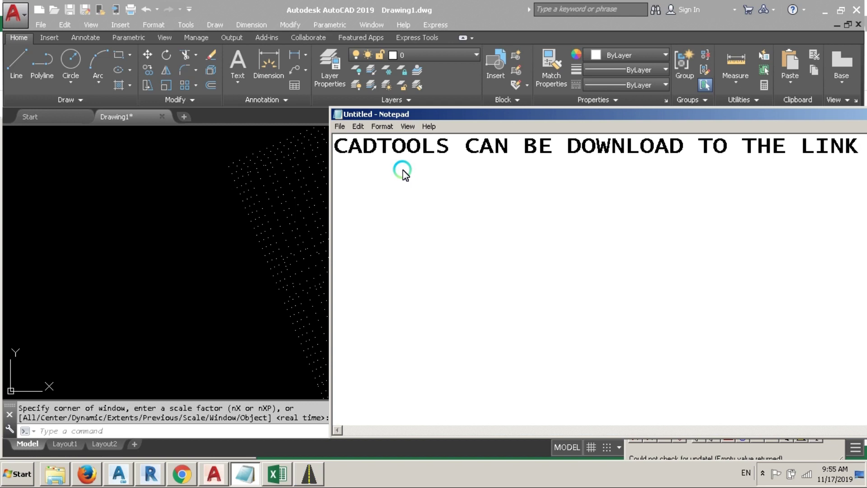
drag(453, 112, 201, 111)
text(BELOW DE)
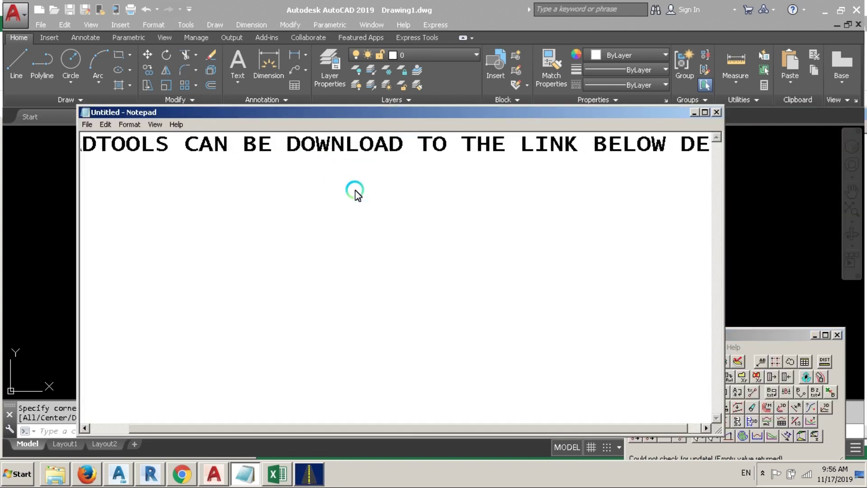
text(SCRIPTION)
key(ctrl+a)
key(BackSpace)
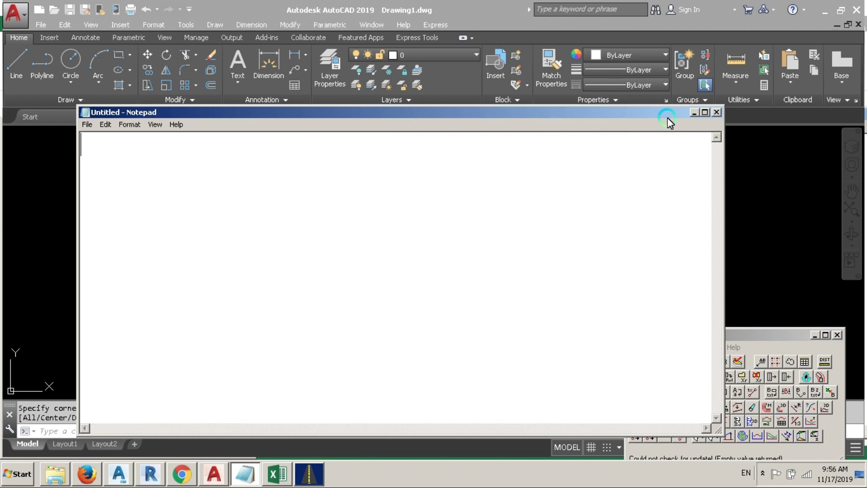
click(693, 112)
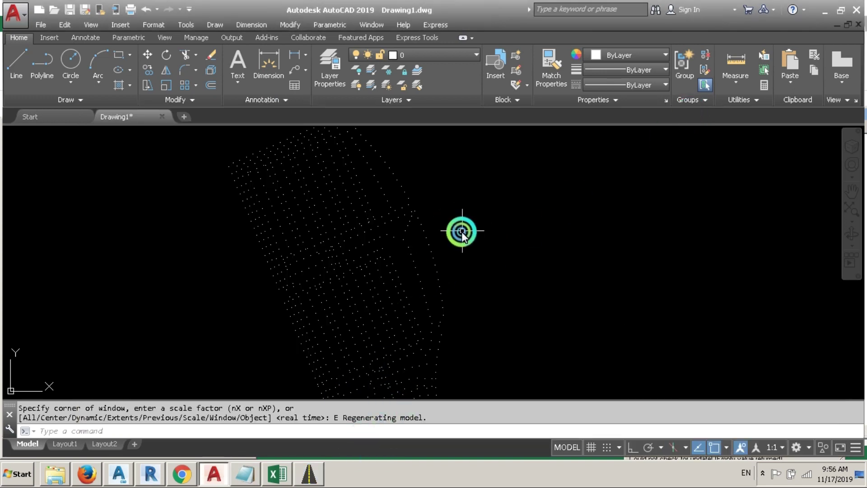
Step: Open the CadTools settings, then write "IN CADTOOLS" in Notepad and erase it
click(309, 474)
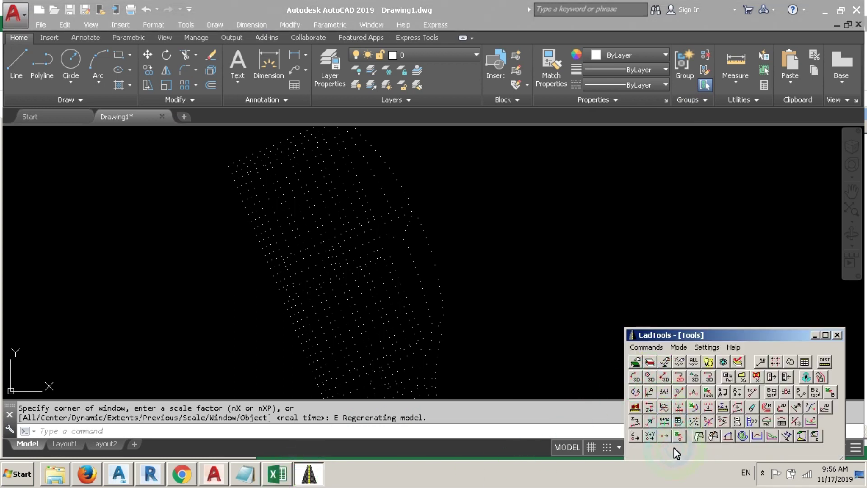
click(706, 347)
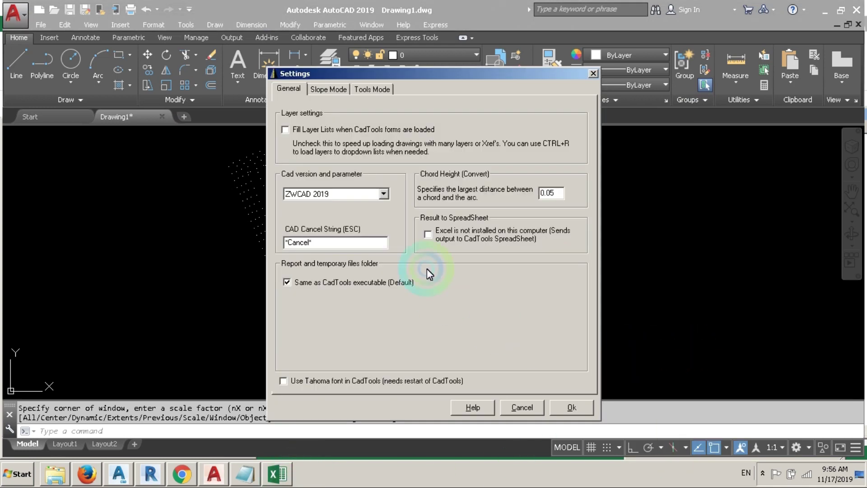
click(259, 468)
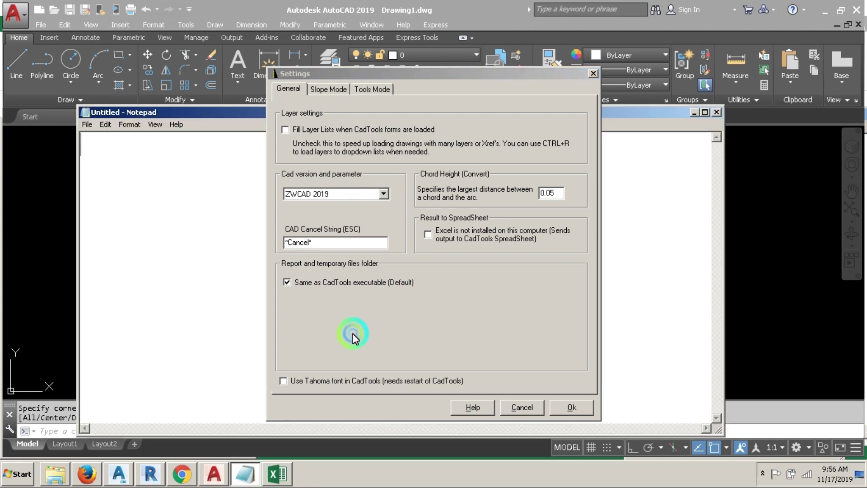
text(IN CADTOOLS)
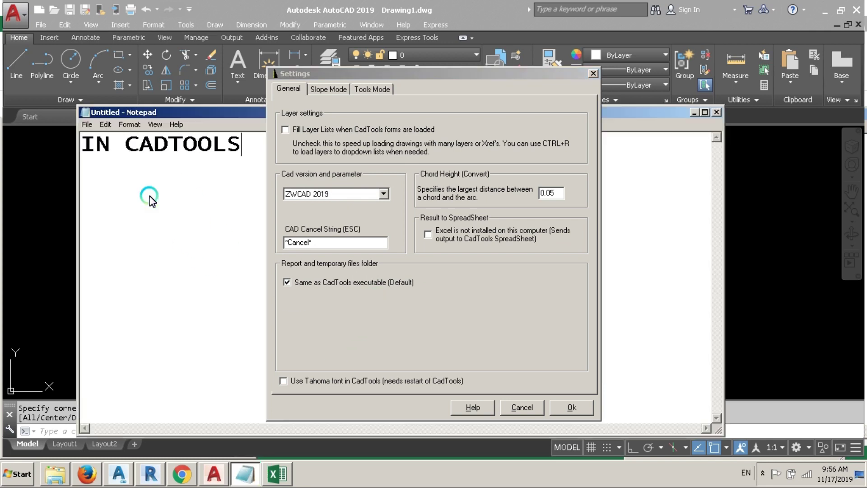
key(ctrl+a)
key(Delete)
Step: Write the notes "SELECT" and "VERSION" in Notepad, erasing each one, and close the CadTools settings
text(SELECT)
key(ctrl+a)
key(Delete)
text(IVERSION)
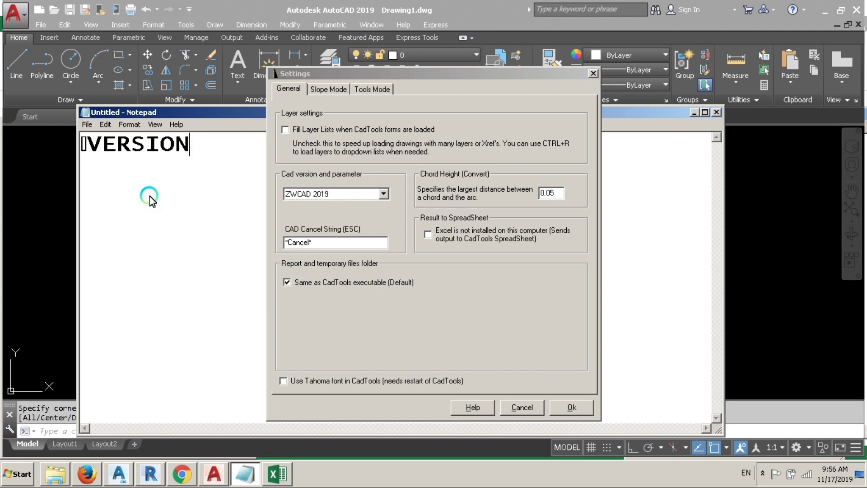
key(ctrl+a)
key(Delete)
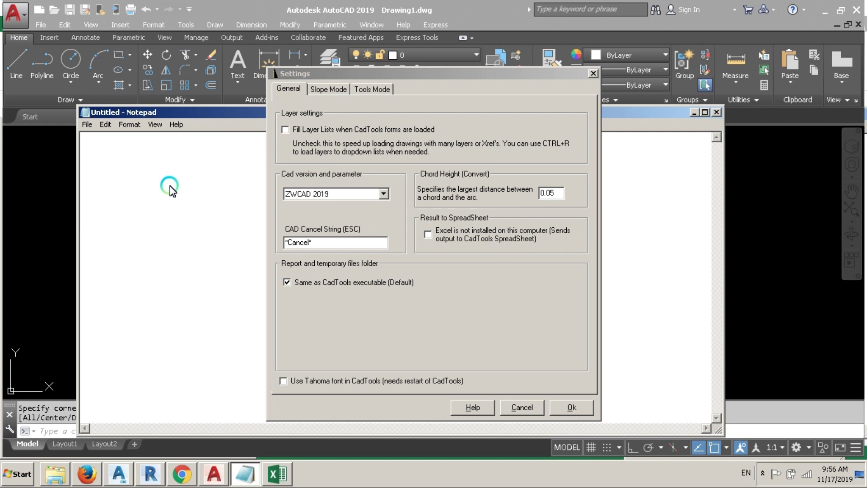
click(570, 408)
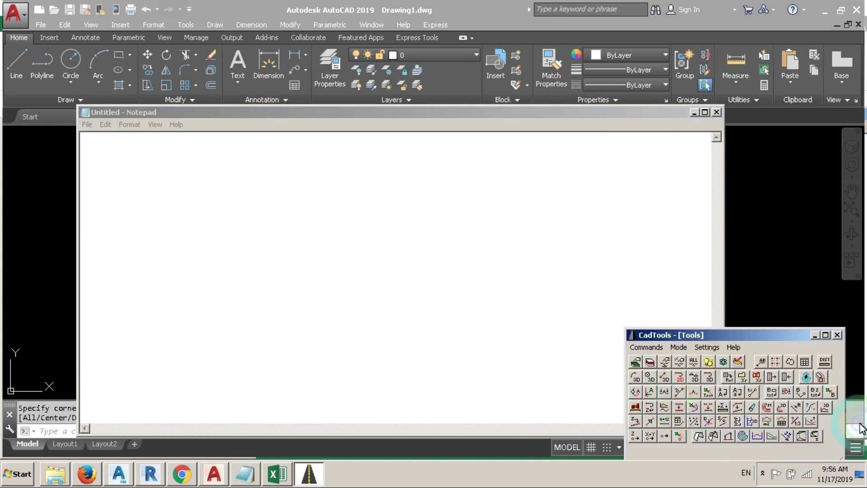
Step: Move the CadTools window clear of the taskbar and try to export the points to Excel with Export point/Circle
click(679, 436)
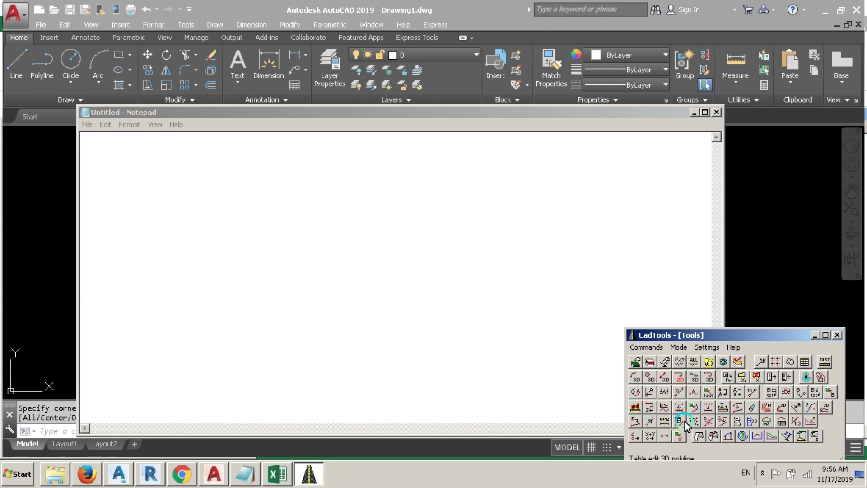
click(708, 392)
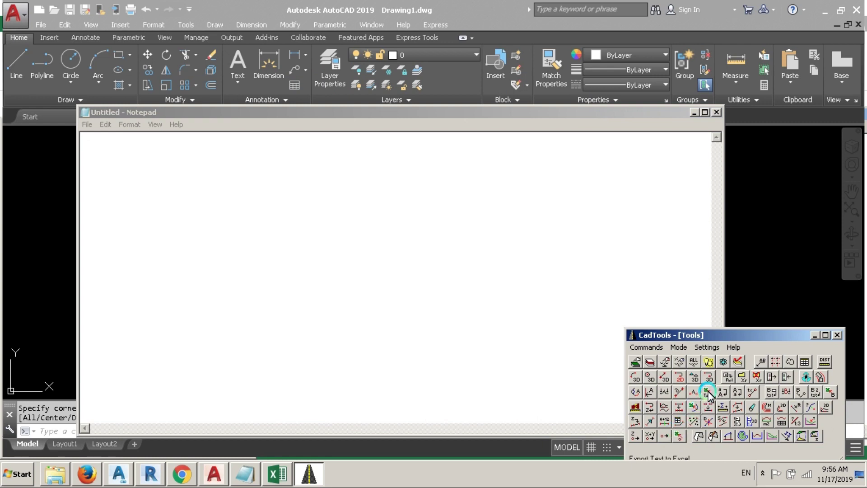
click(718, 335)
drag(718, 335, 709, 259)
click(671, 359)
click(684, 331)
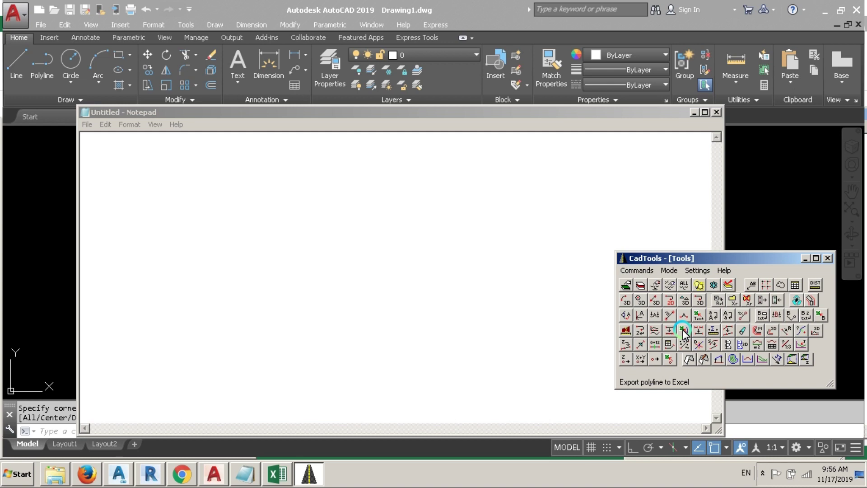
click(667, 360)
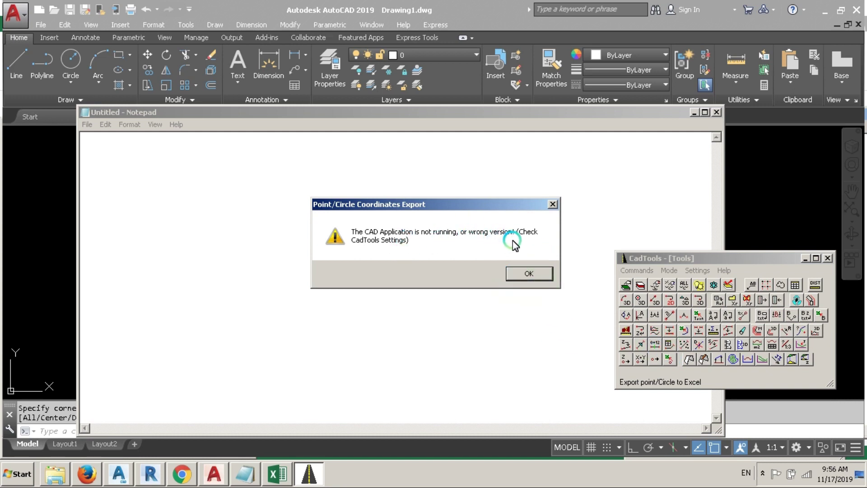
click(523, 271)
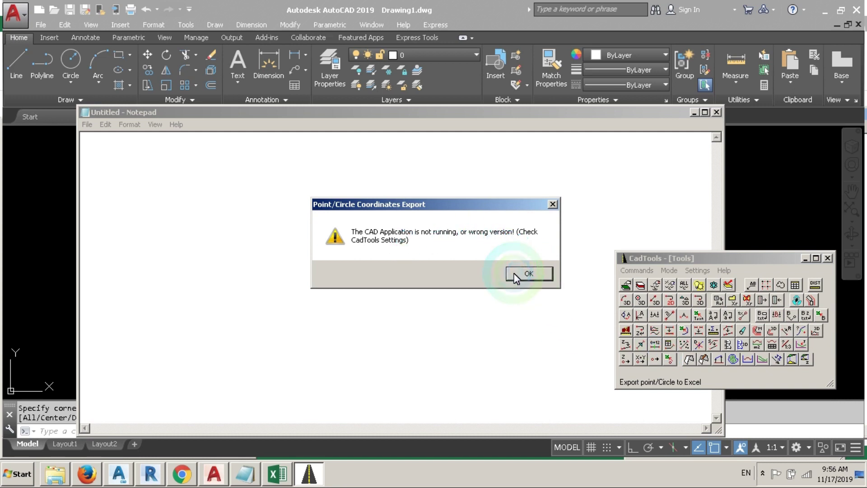
Step: Set the CAD version in the CadTools settings to ZWCAD 2020
click(626, 272)
click(698, 270)
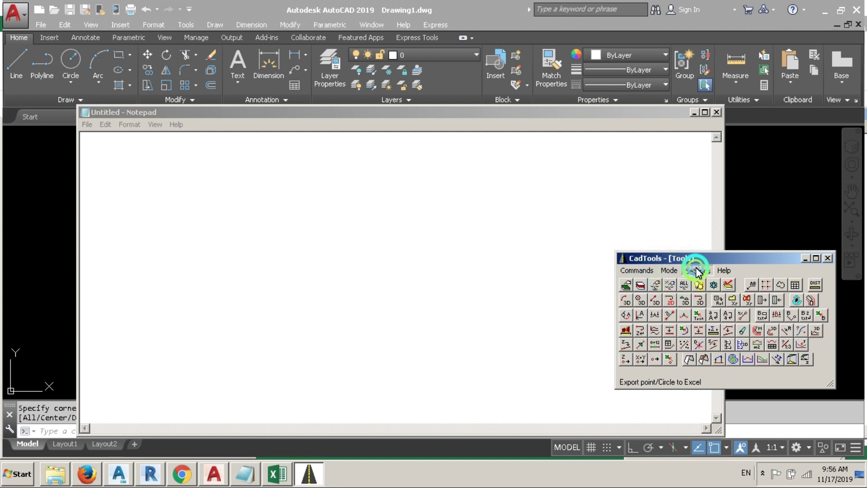
click(384, 194)
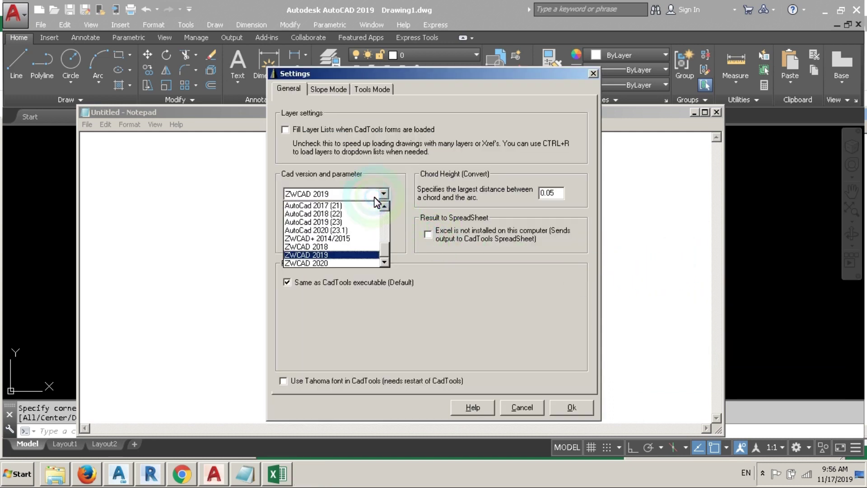
click(322, 263)
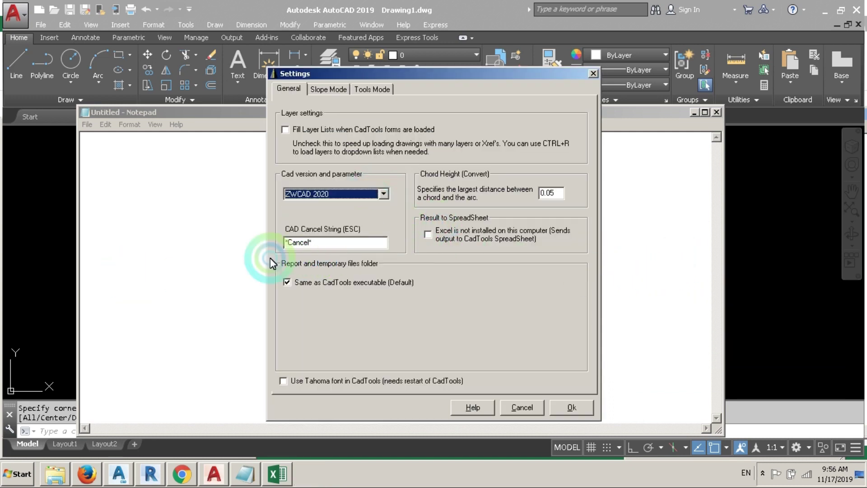
click(565, 406)
Step: Try the CadTools exports of points, text and polylines to Excel with the new CAD version
click(702, 434)
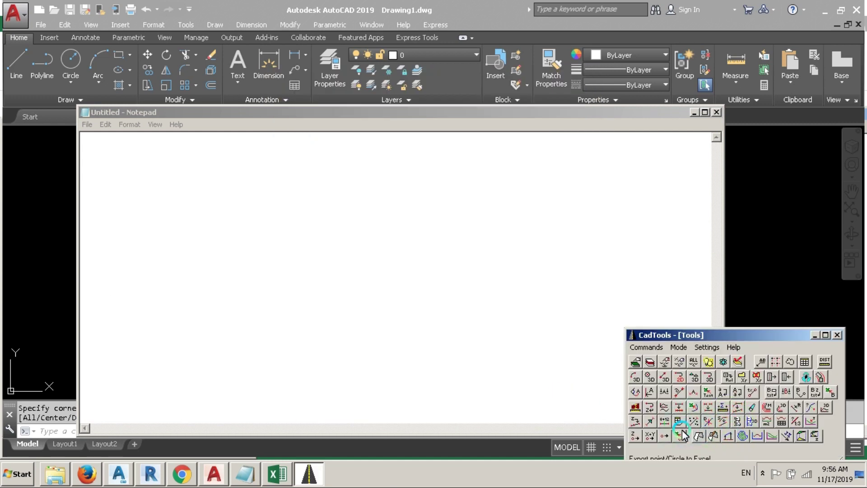
click(536, 273)
click(708, 393)
click(530, 286)
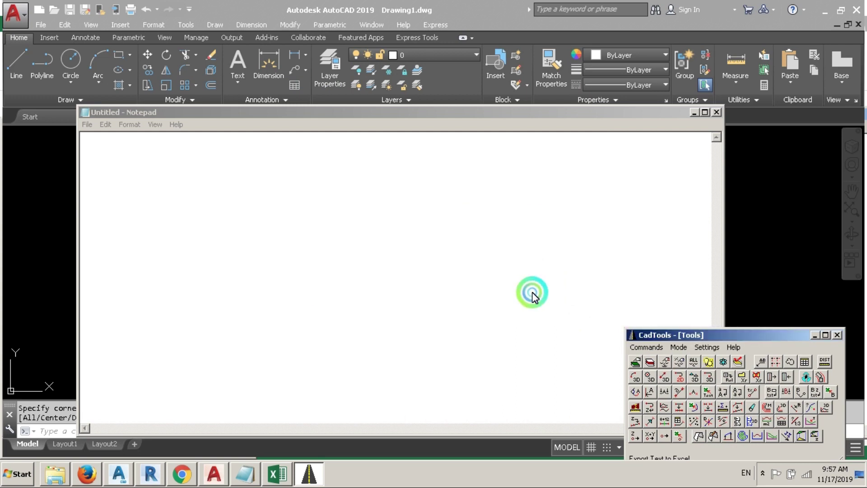
click(687, 406)
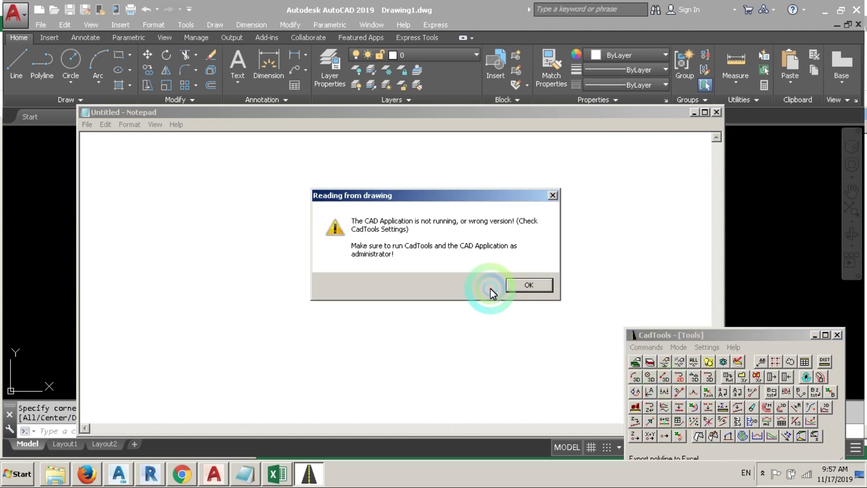
click(519, 281)
click(698, 347)
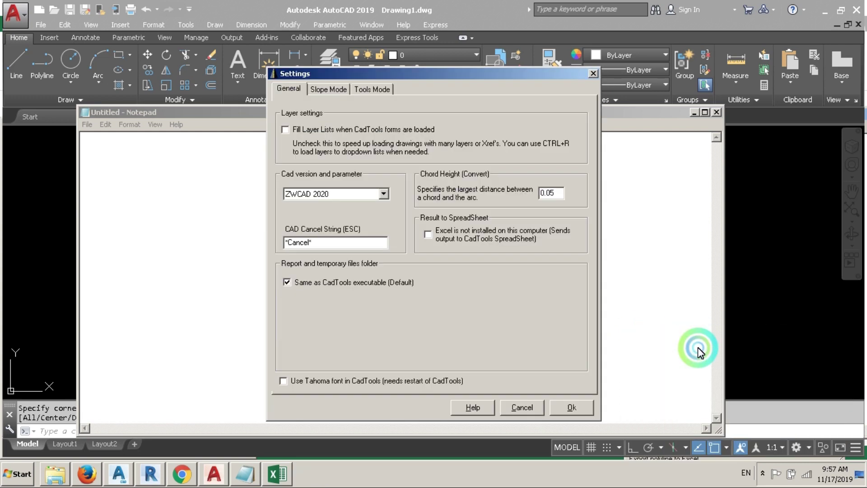
click(763, 473)
click(770, 420)
click(496, 268)
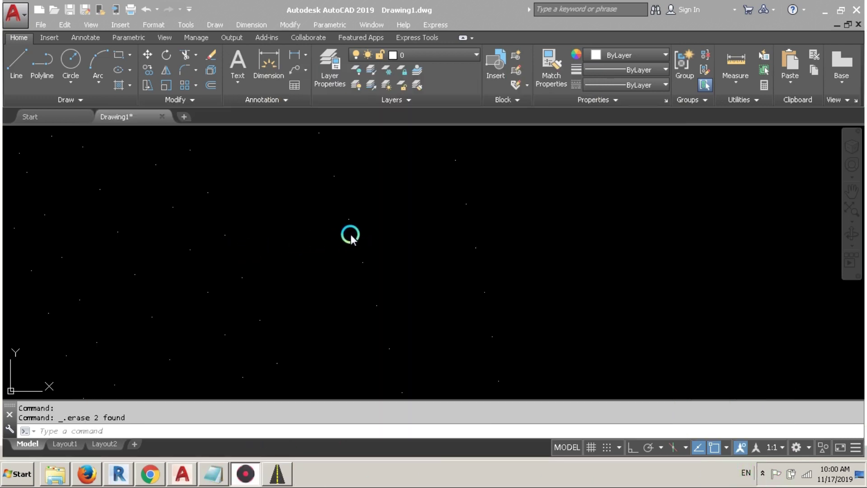
Step: Switch to Notepad, write a note starting with "SELECT ANNOTATE", erase it and return to AutoCAD
click(293, 422)
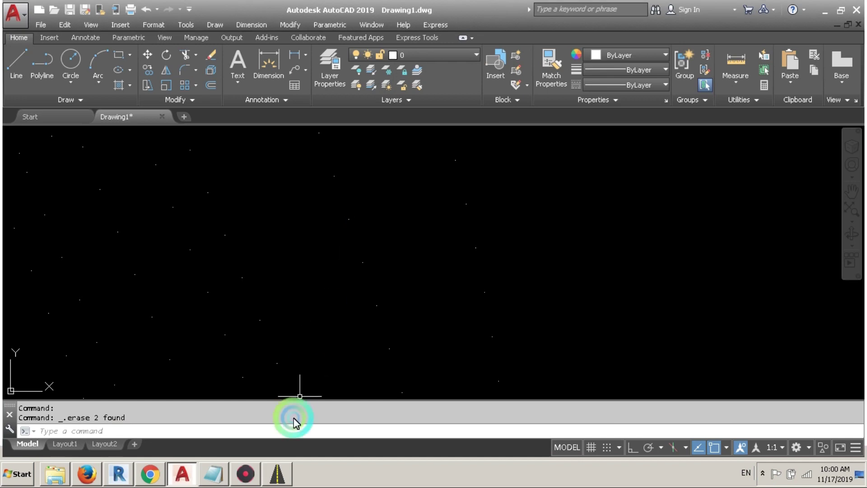
click(213, 473)
click(357, 256)
text(S)
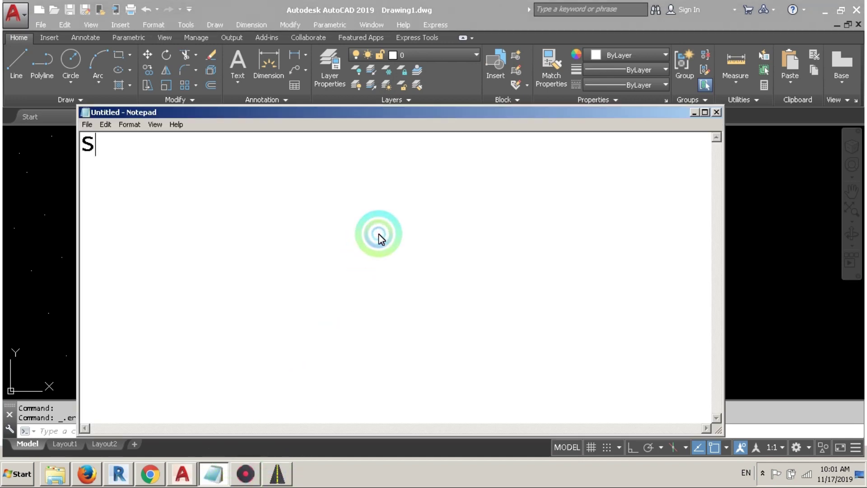
text(ELECT ANNON)
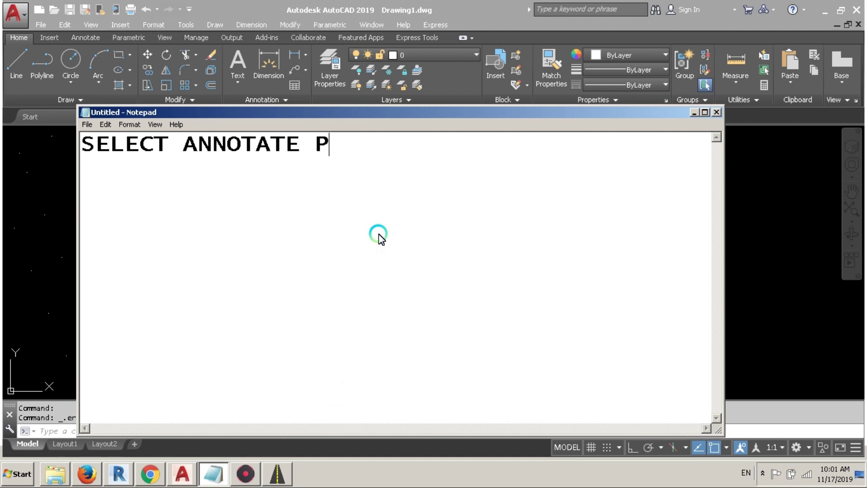
key(ctrl+a)
key(Delete)
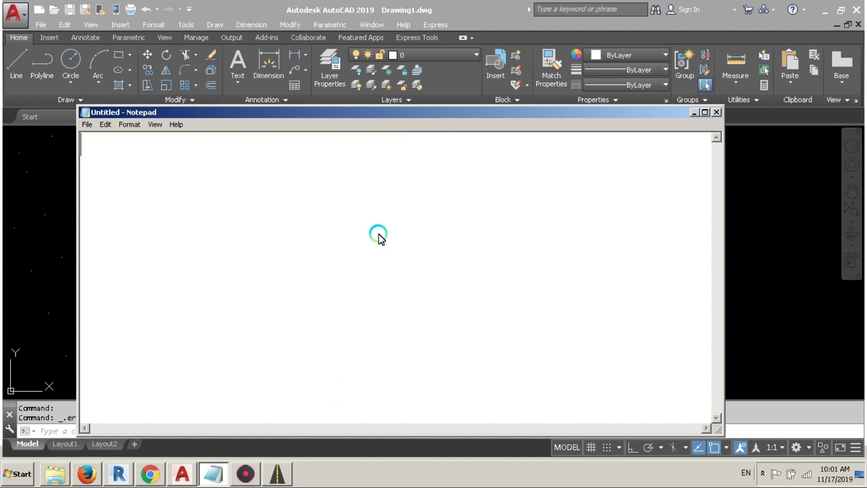
click(694, 112)
Step: Start the CadTools Z-level annotation, select all the points in the drawing and set the annotation height to 2
click(285, 481)
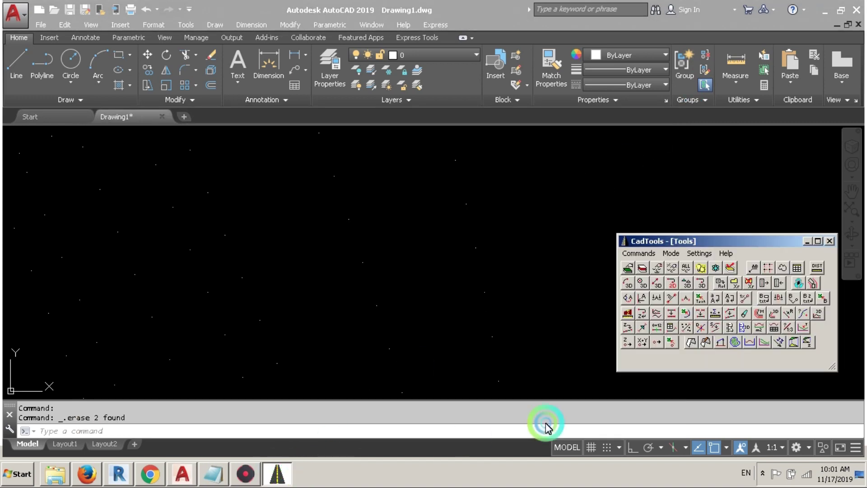
click(627, 345)
scroll(486, 269, up, 6)
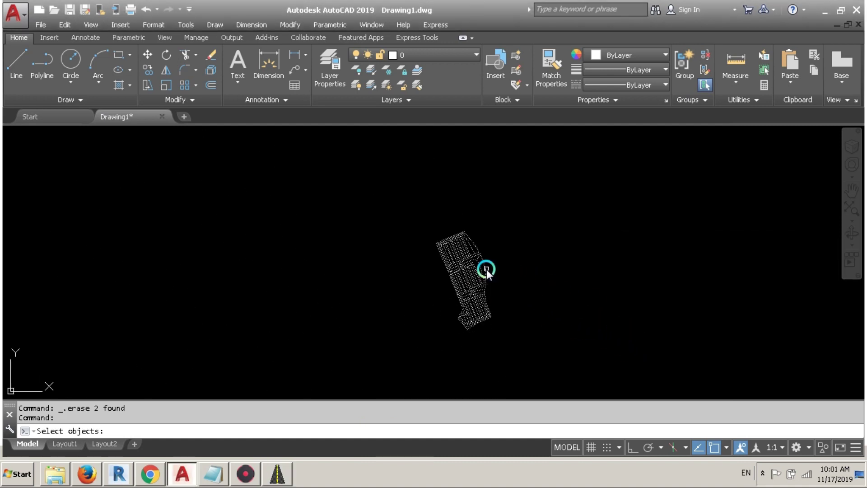
scroll(481, 240, down, 4)
click(530, 166)
click(381, 369)
scroll(430, 197, up, 5)
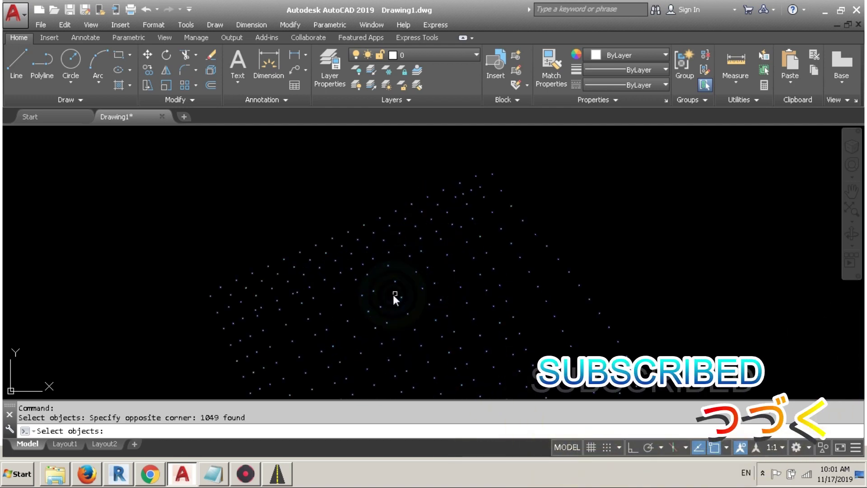
key(Return)
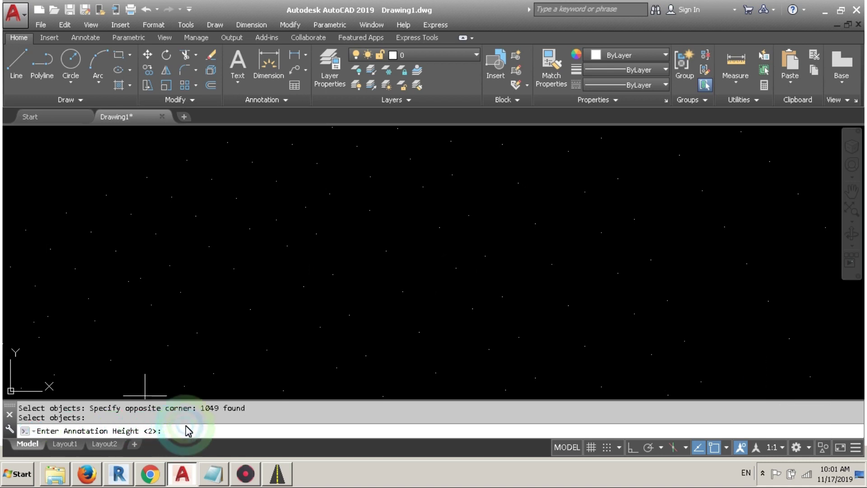
text(2)
key(Return)
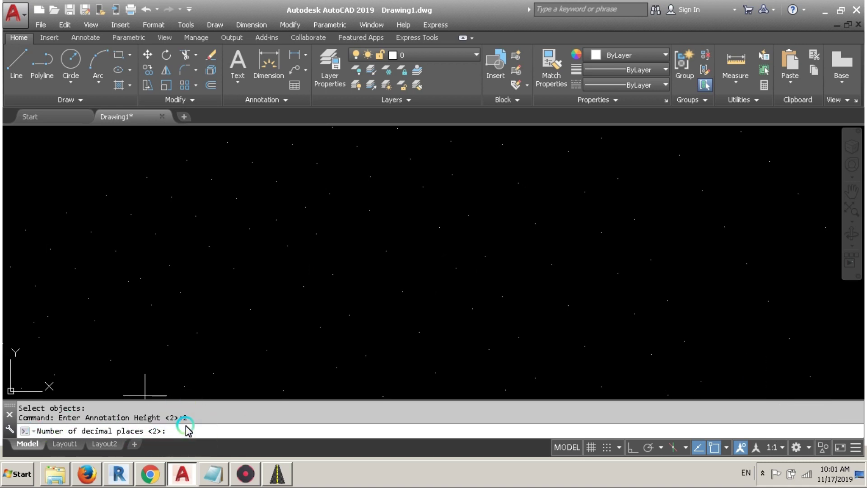
Step: Switch to Notepad, write the note "SELECT TEXT HEIGHT" and one starting with "AND DI", erase both and return to AutoCAD
click(212, 474)
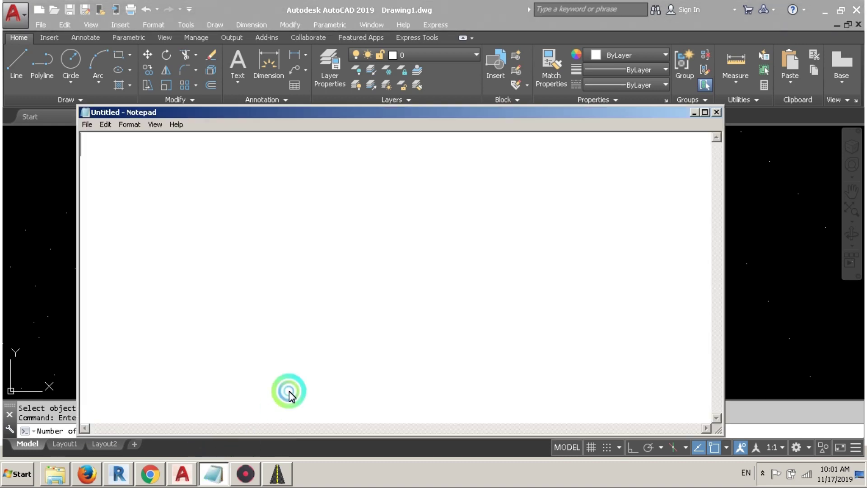
text(SELECT TEXT HEIGHT)
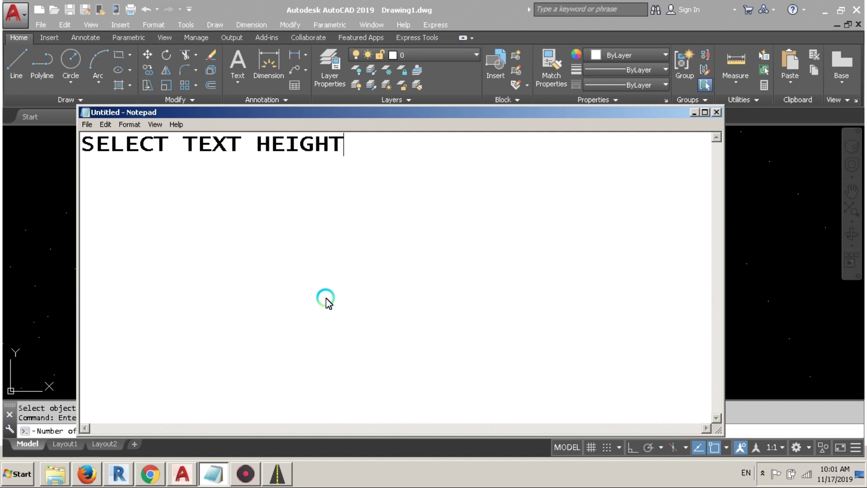
key(ctrl+a)
key(BackSpace)
text(AND)
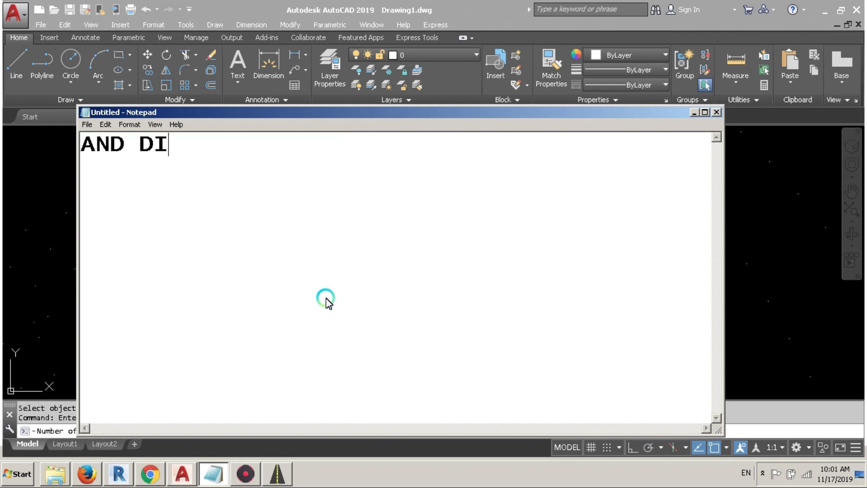
key(ctrl+a)
key(BackSpace)
key(alt+Tab)
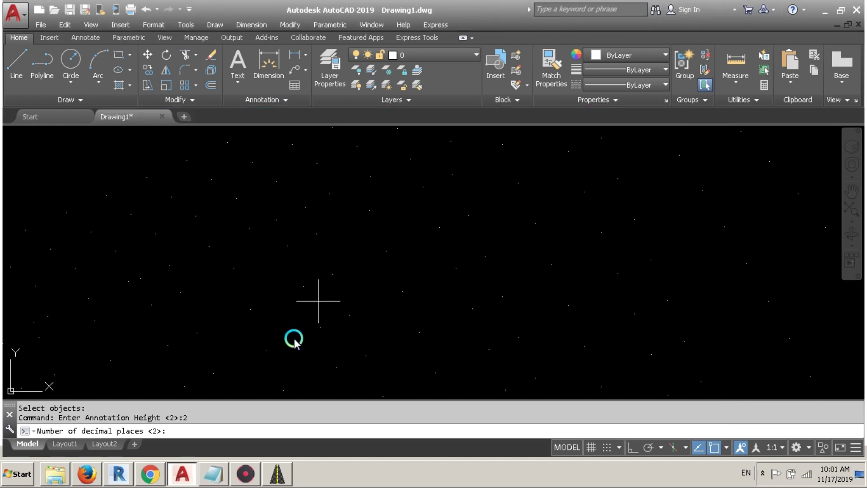
Step: Set the annotation's number of decimal places to 3 and inspect the level texts generated at the points
text(3)
key(Return)
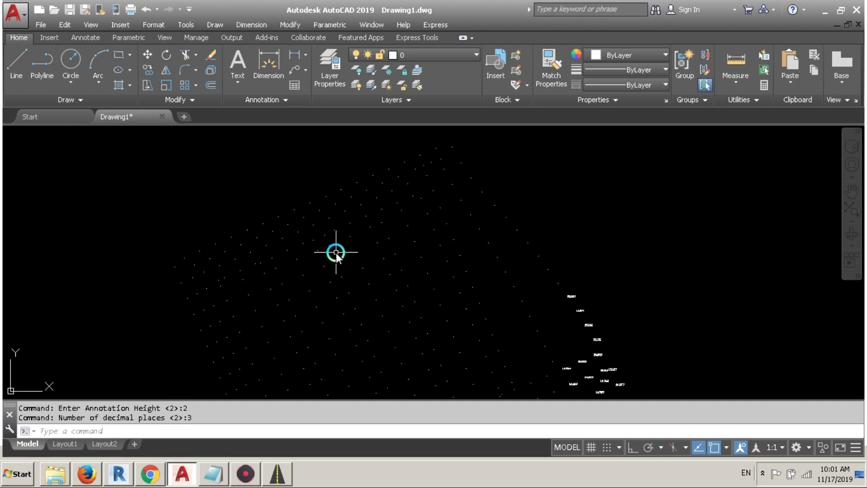
scroll(353, 240, down, 5)
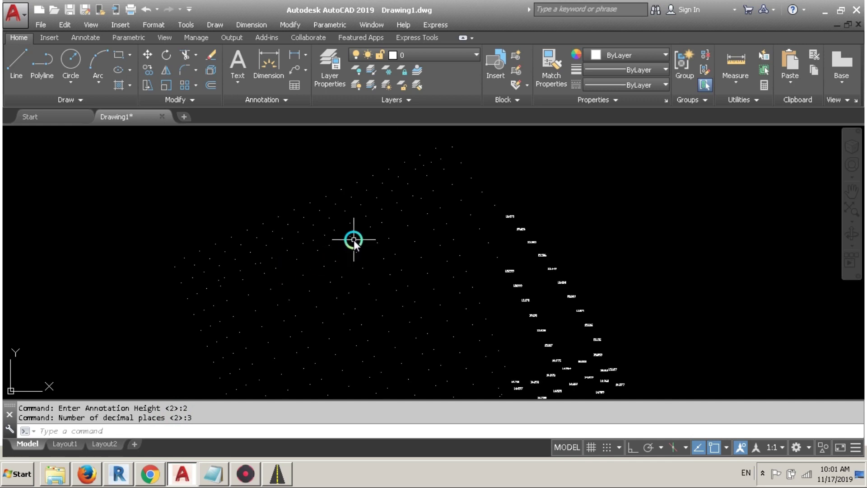
scroll(365, 275, up, 2)
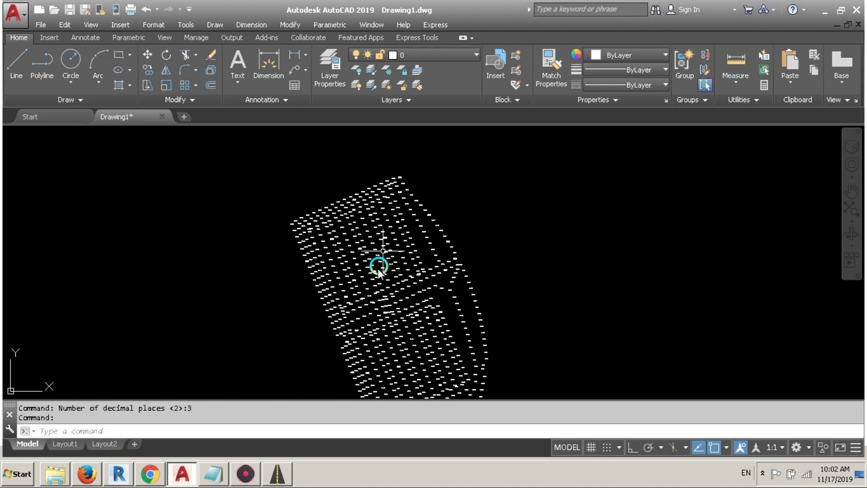
scroll(383, 251, up, 8)
scroll(407, 236, down, 6)
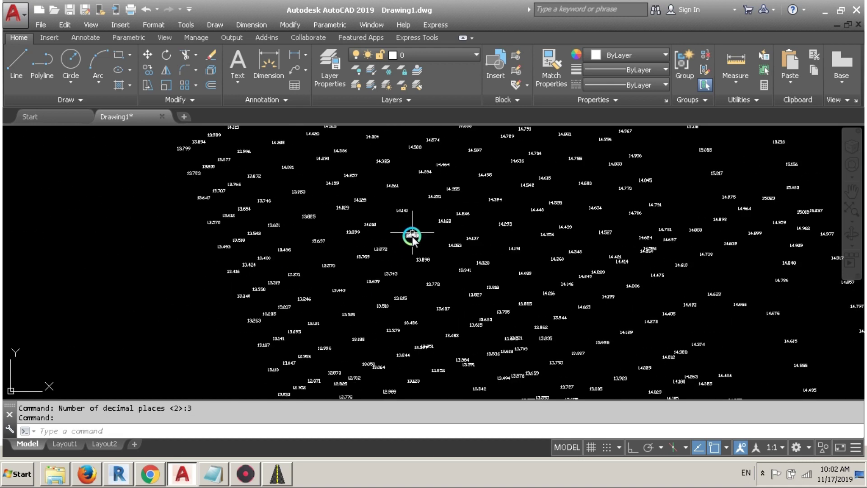
Step: Select all similar level texts and change their color to red in their properties
click(413, 236)
right_click(415, 237)
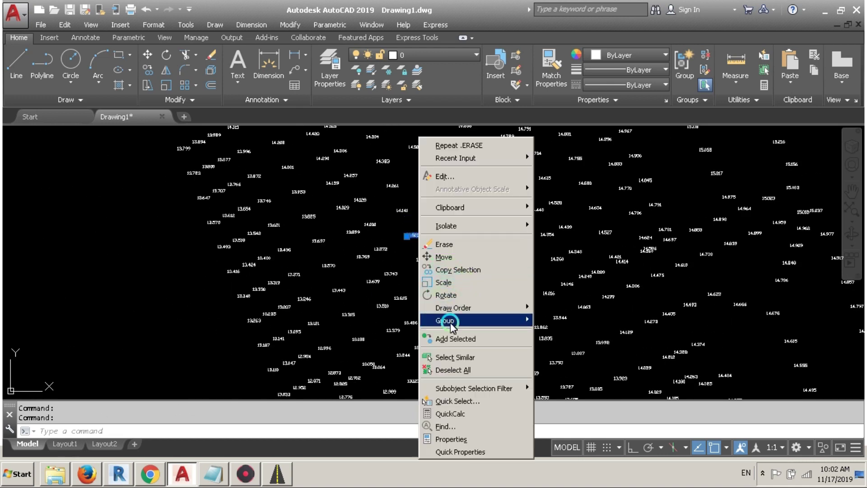
click(453, 357)
scroll(290, 233, down, 1)
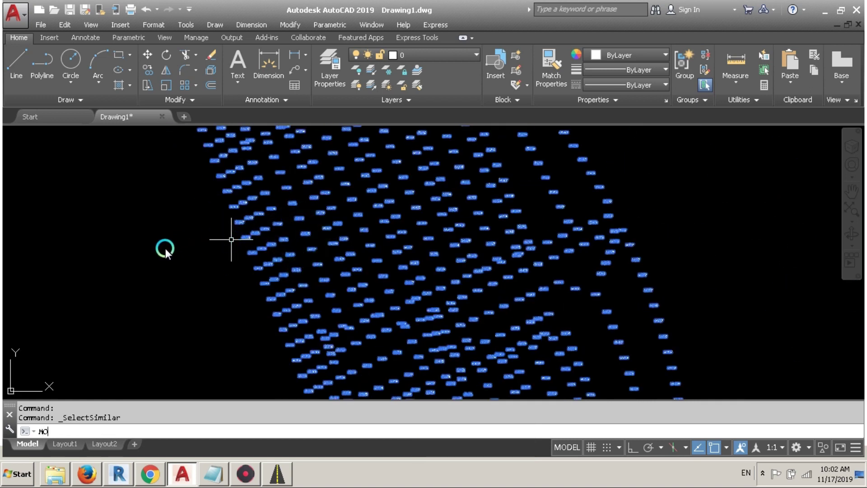
key(Return)
click(147, 180)
click(150, 200)
click(389, 216)
scroll(389, 216, up, 5)
key(Escape)
Step: Switch to Notepad, write "NOW WE HAVE THE FGL FROM EXCEL", erase it and return to AutoCAD
click(213, 474)
click(461, 219)
text(NOW WE HAVE THE)
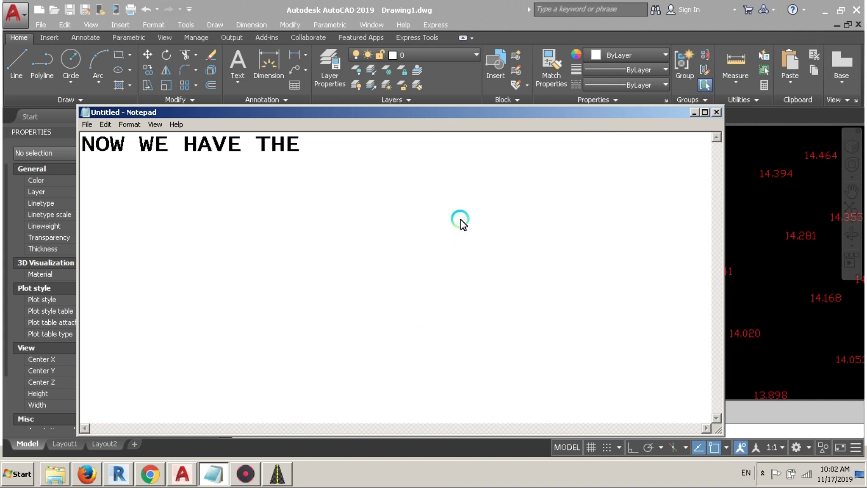
text( FGL FROM EXCEL)
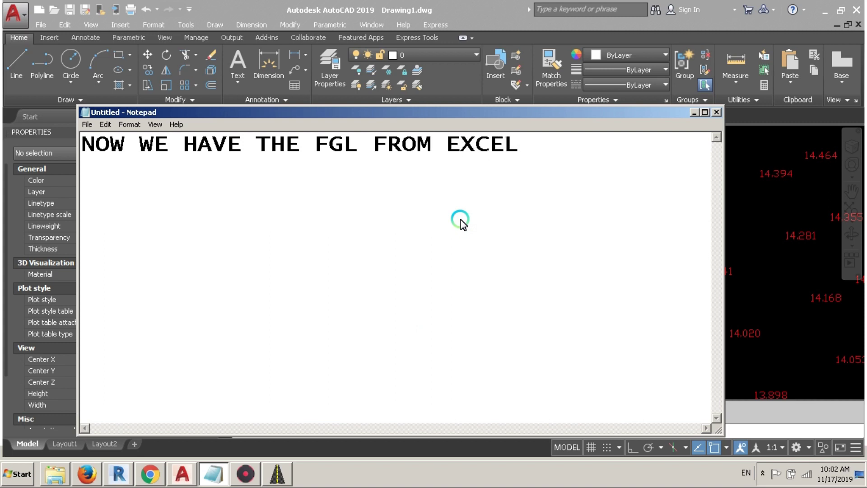
key(ctrl+a)
key(Delete)
key(alt+Tab)
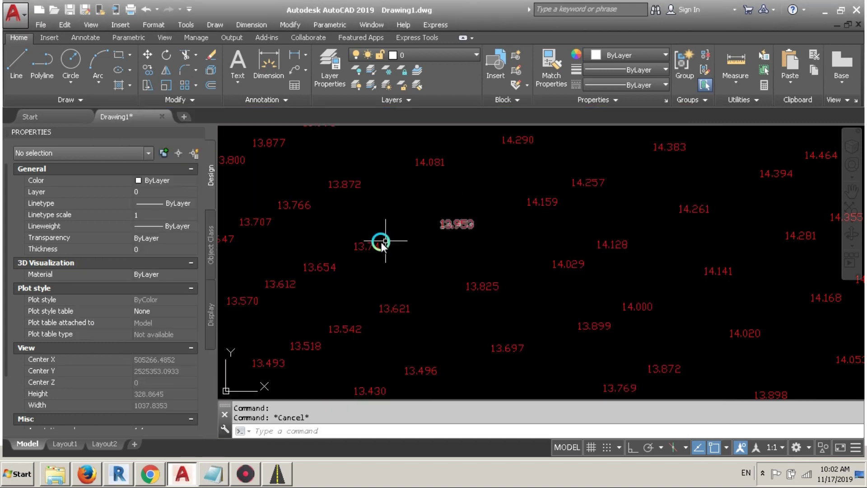
Step: Set the point style to the circle with a cross, keeping the 5% size relative to the screen
click(153, 25)
click(178, 208)
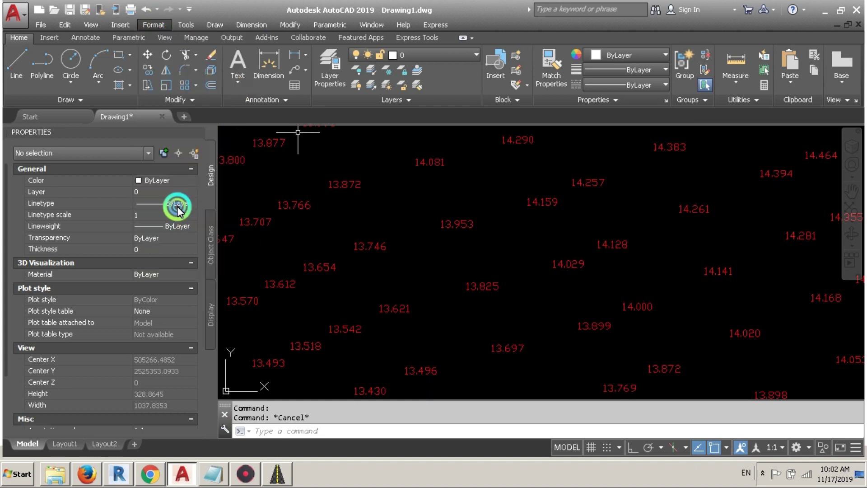
click(430, 172)
click(382, 318)
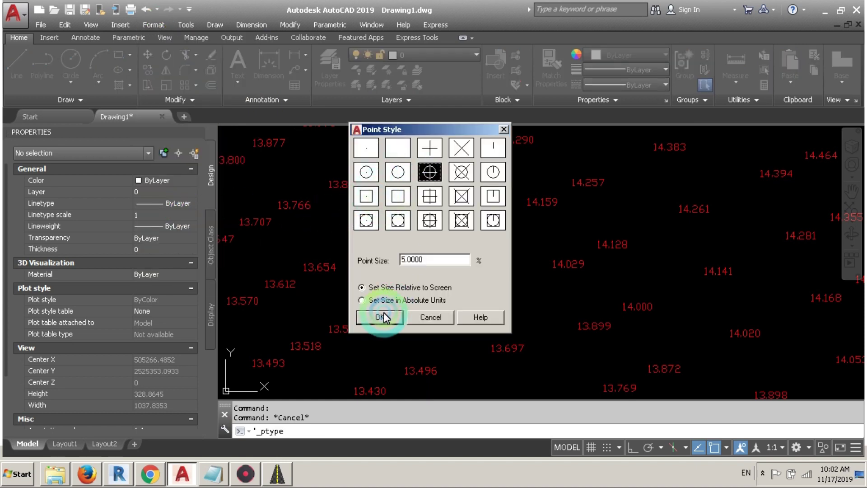
scroll(505, 251, down, 3)
scroll(505, 251, down, 5)
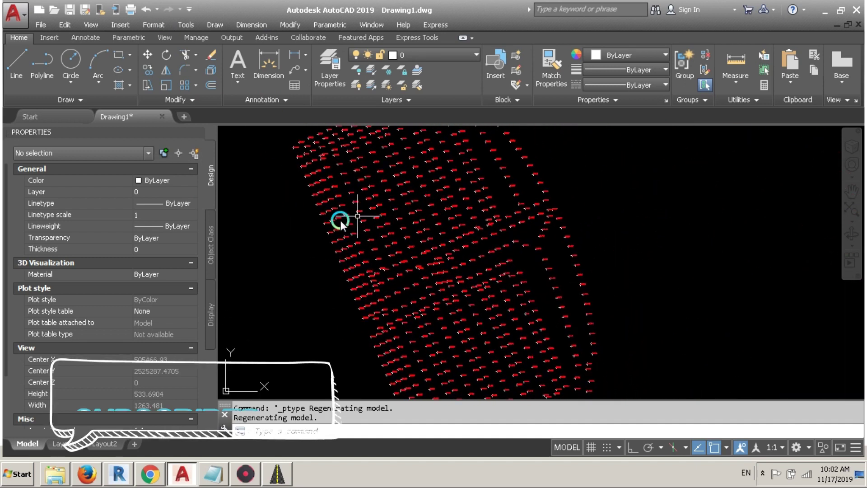
Step: Switch to Notepad, write "THANK YOU FOR WATCHING!!!" and erase it
click(213, 474)
click(316, 120)
text(TH)
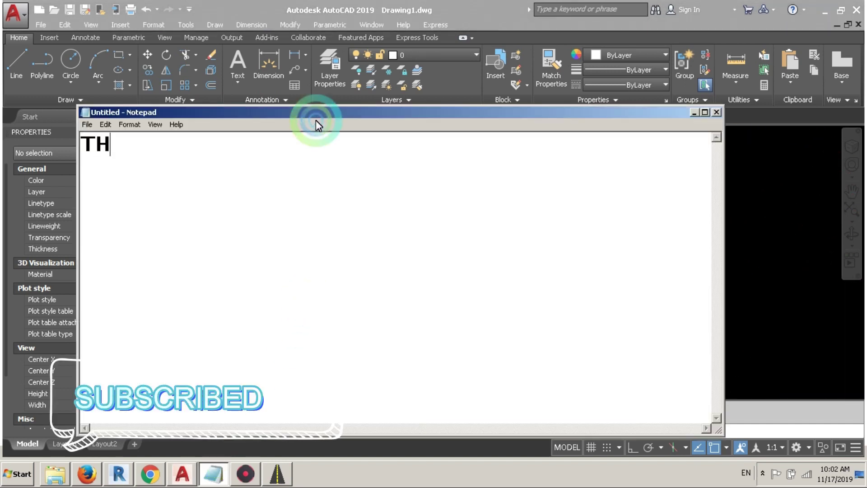
text(ANK YOU FOR WATCH)
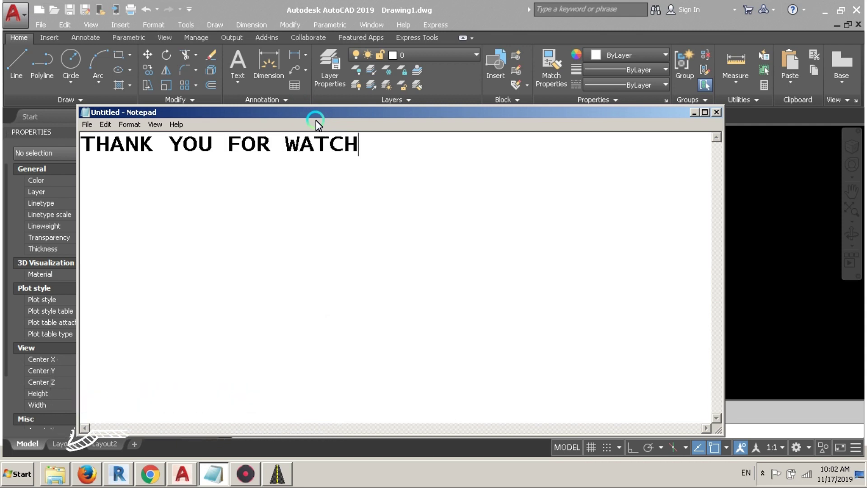
text(ING!!!)
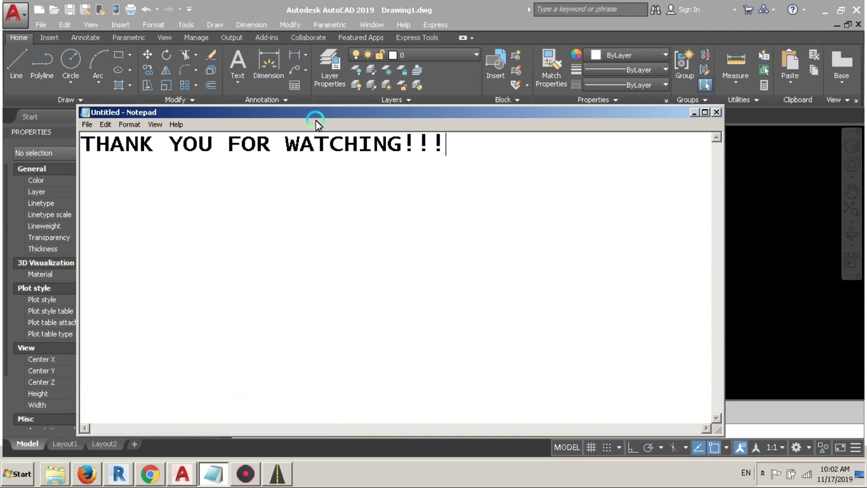
key(ctrl+a)
key(ctrl+BackSpace)
Step: Write a note asking viewers to like, share and subscribe, and erase it
text(I )
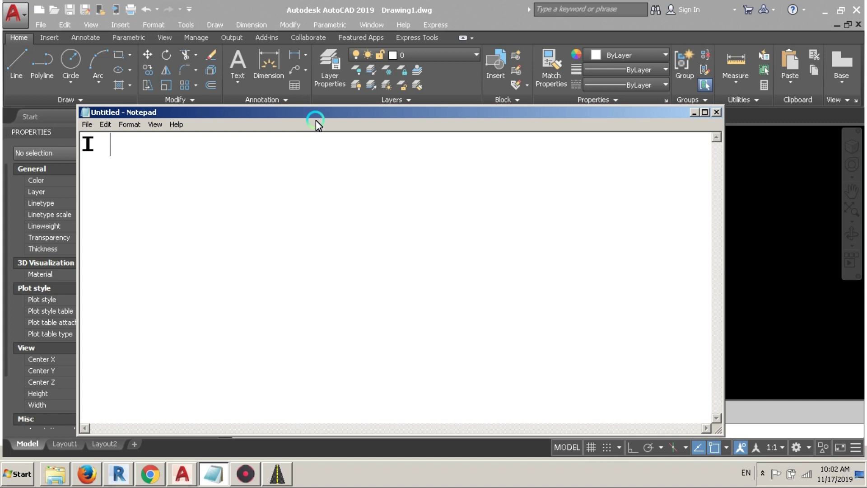
text(HOPE  )
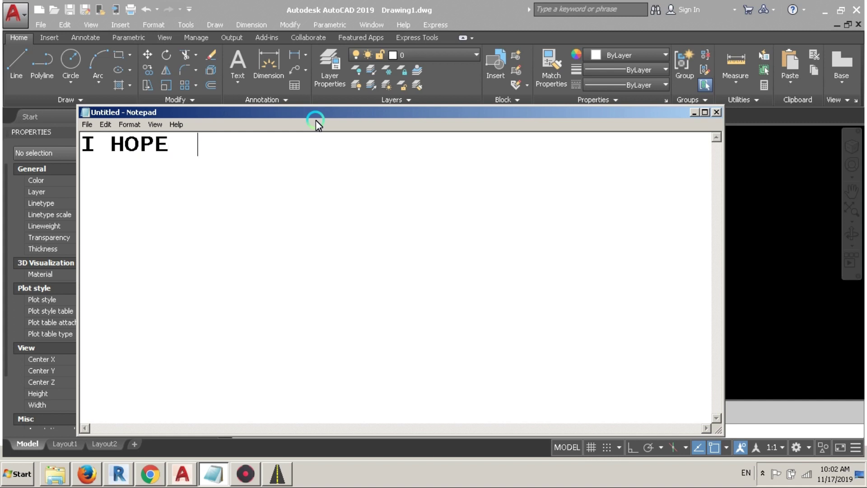
text(YOU WILL LIKE SHARE)
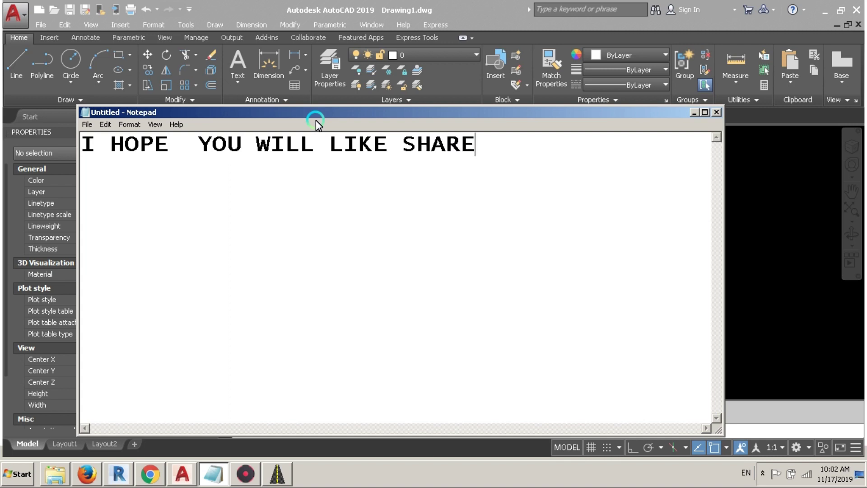
text( ANDSUBSCRIBED)
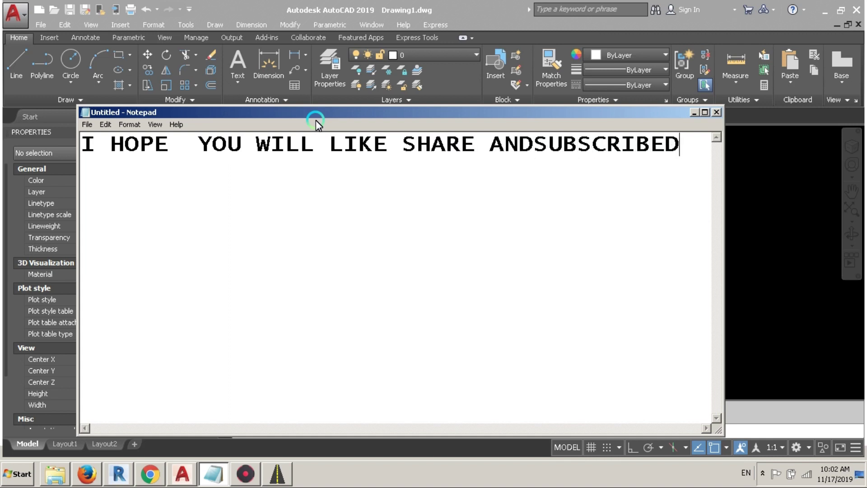
key(ctrl+a)
key(Delete)
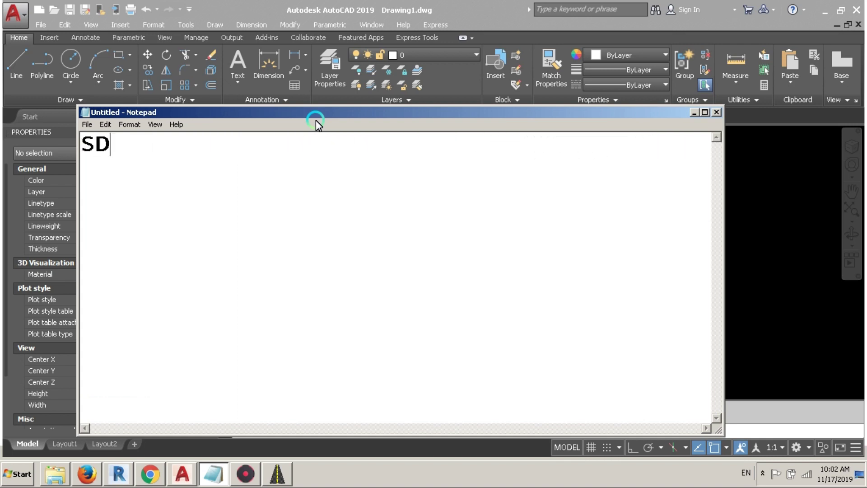
Step: Write "SDRB MIXBLOG" in the note, close Notepad and return to the AutoCAD drawing
text(SDRB MIXBLOG)
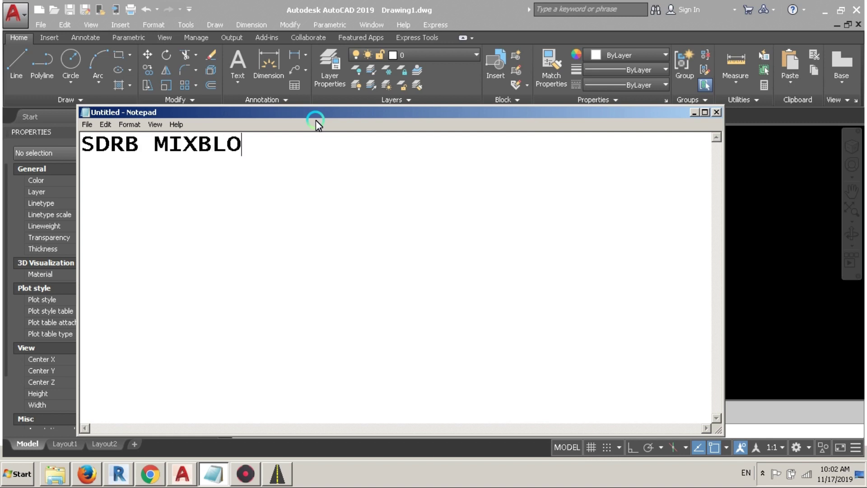
click(169, 143)
click(769, 147)
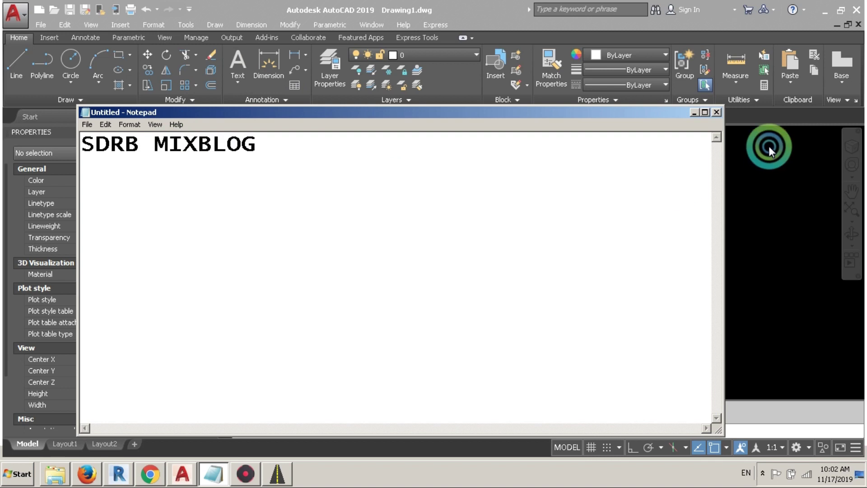
click(717, 112)
click(452, 241)
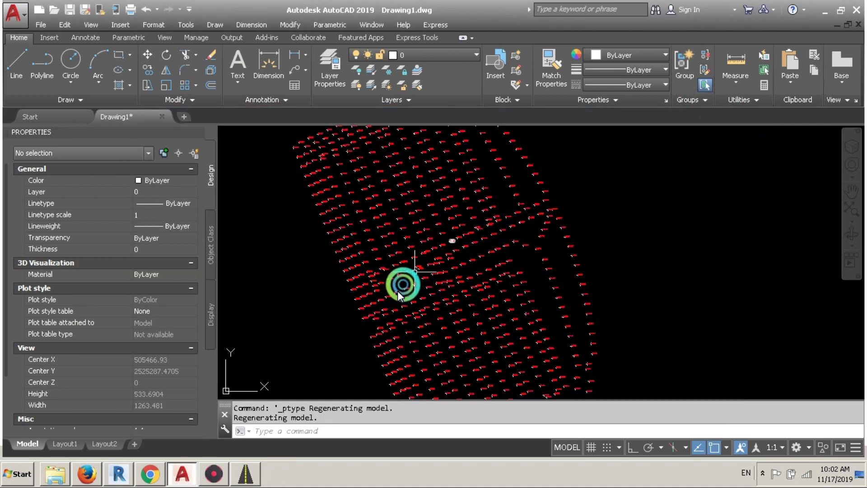
click(305, 345)
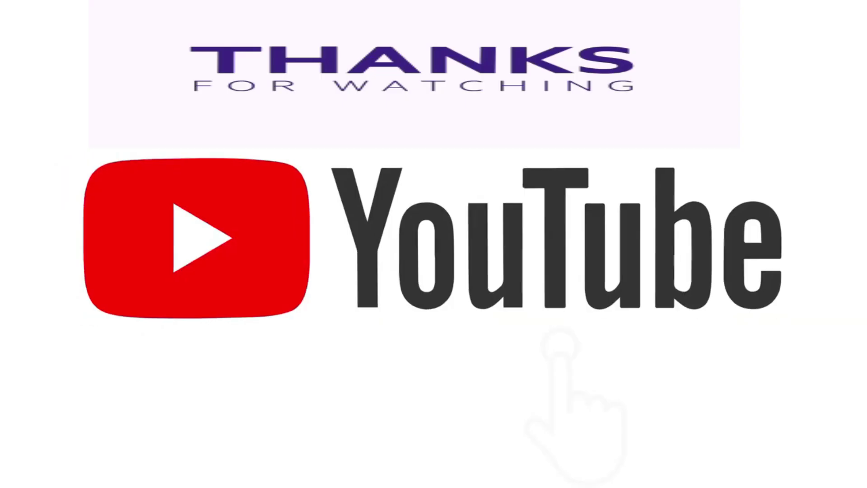